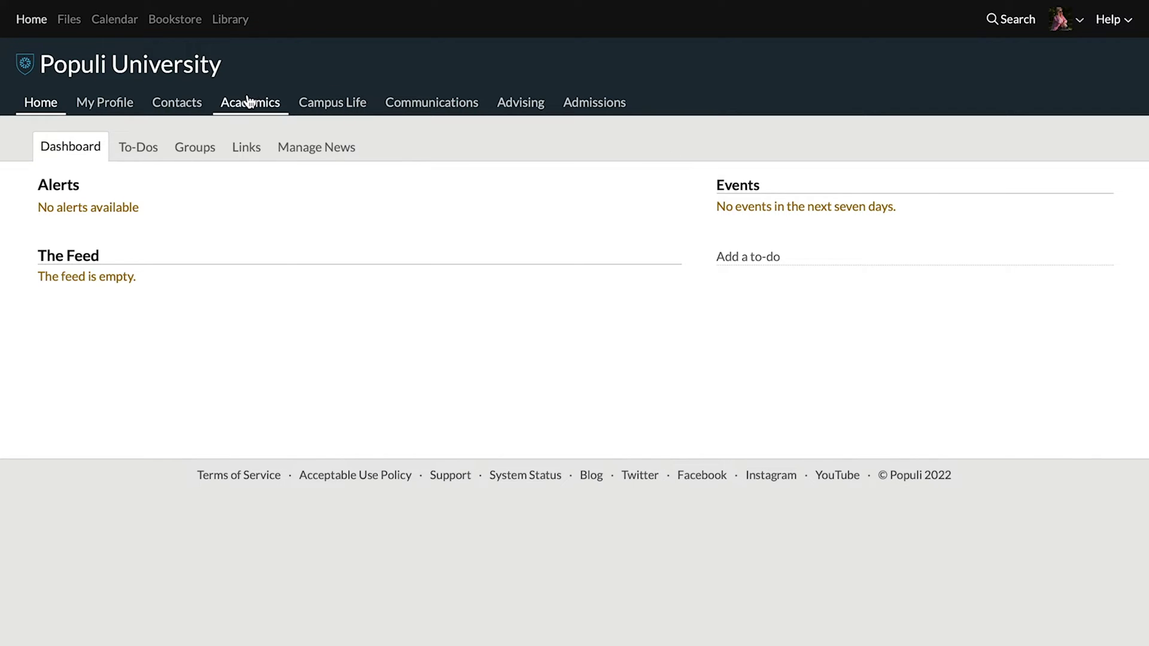
Step: Browse the active courses in the course catalog and view the ENG 101 course
{"action": "left_click", "coordinate": [248, 102]}
{"action": "left_click", "coordinate": [398, 149]}
{"action": "scroll", "coordinate": [249, 257], "scroll_direction": "down", "scroll_amount": 1}
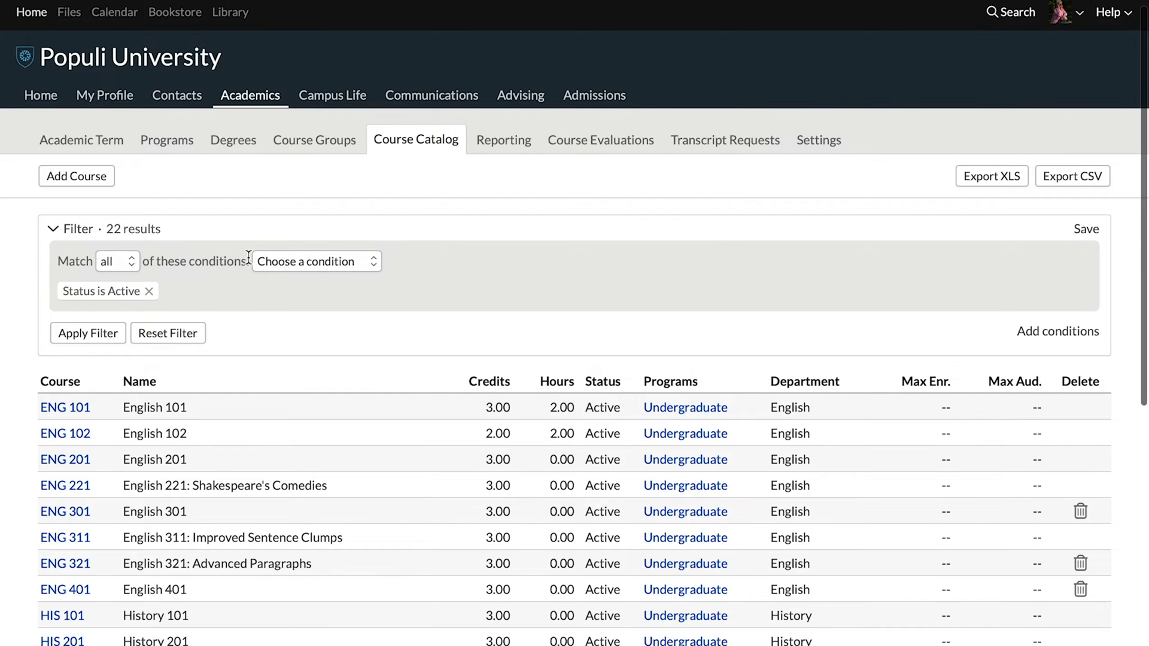
{"action": "scroll", "coordinate": [248, 257], "scroll_direction": "down", "scroll_amount": 1}
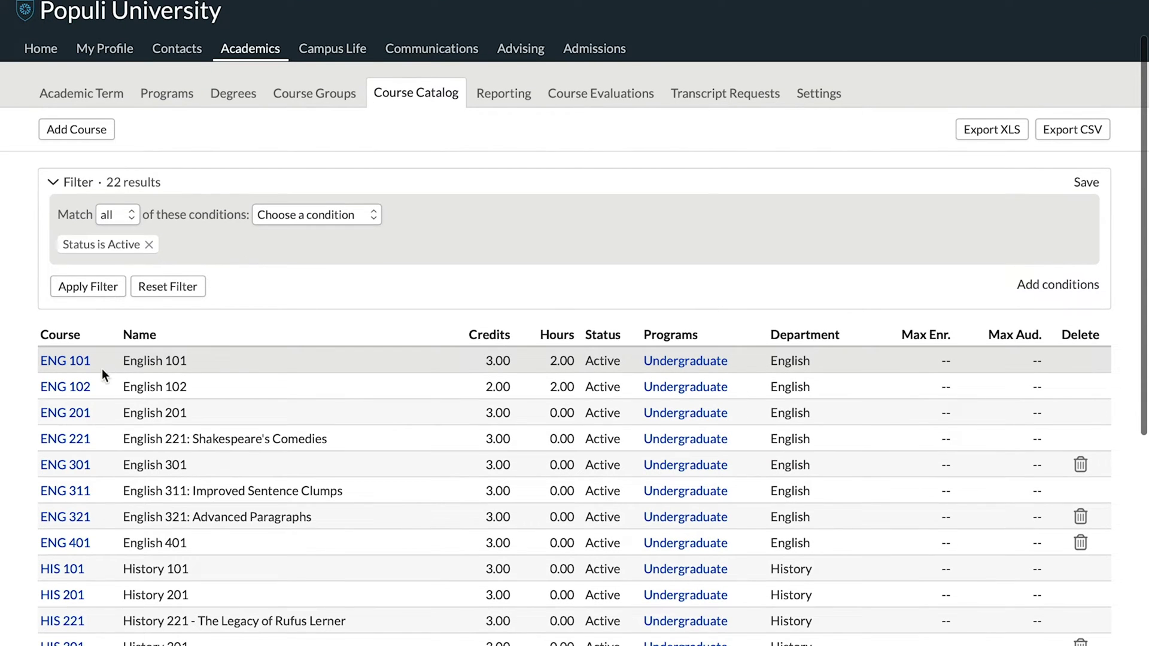
{"action": "left_click", "coordinate": [72, 365]}
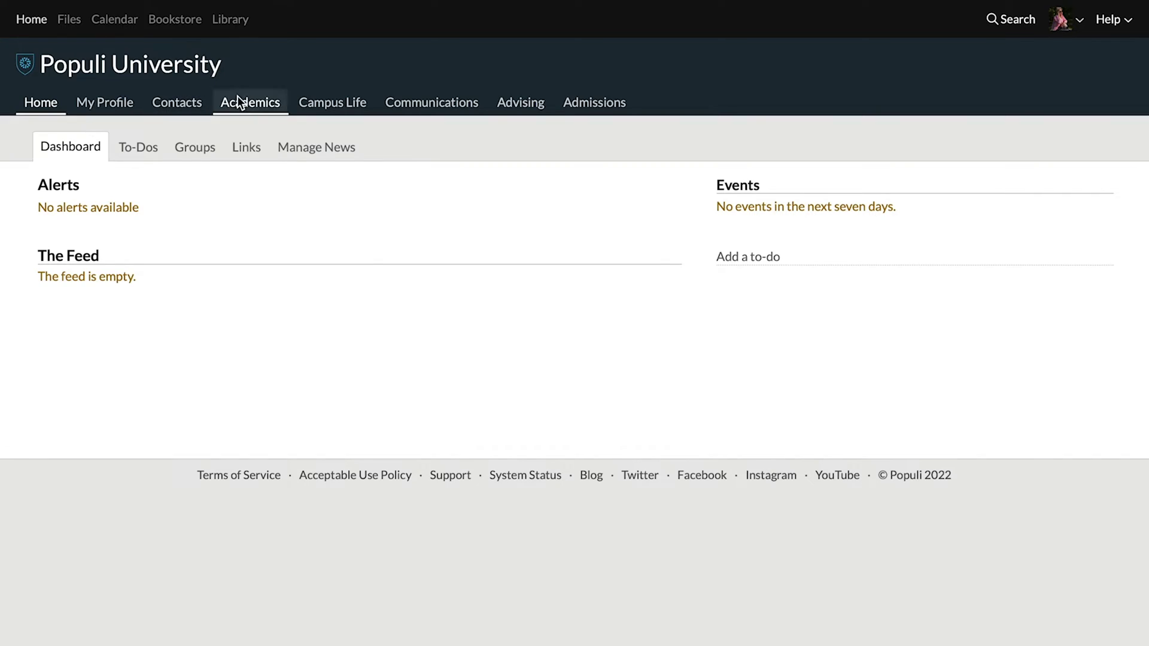
Step: Review the fields of the new course form in the course catalog, without adding a course
{"action": "left_click", "coordinate": [239, 102]}
{"action": "left_click", "coordinate": [402, 148]}
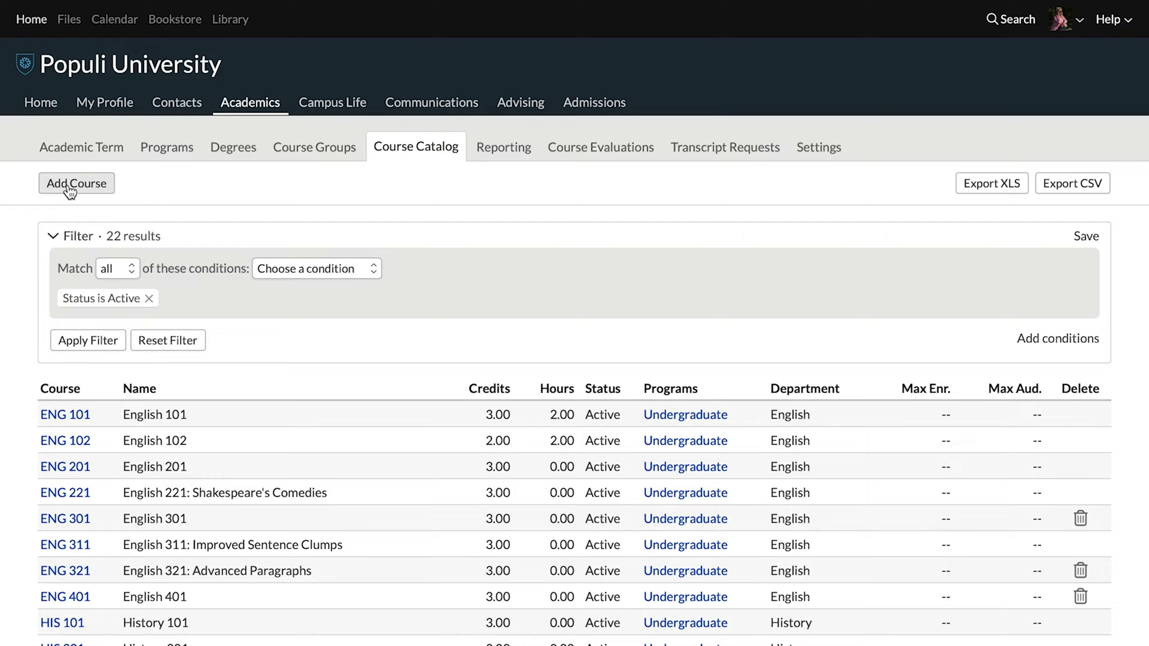
{"action": "left_click", "coordinate": [70, 190]}
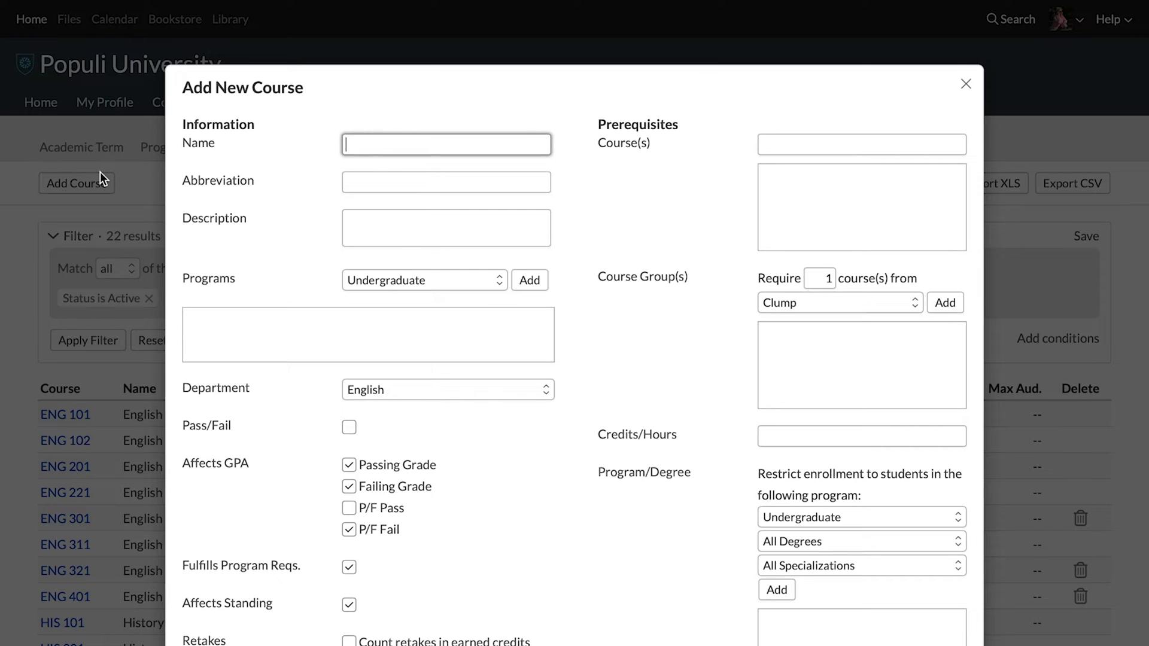
{"action": "scroll", "coordinate": [370, 160], "scroll_direction": "down", "scroll_amount": 2}
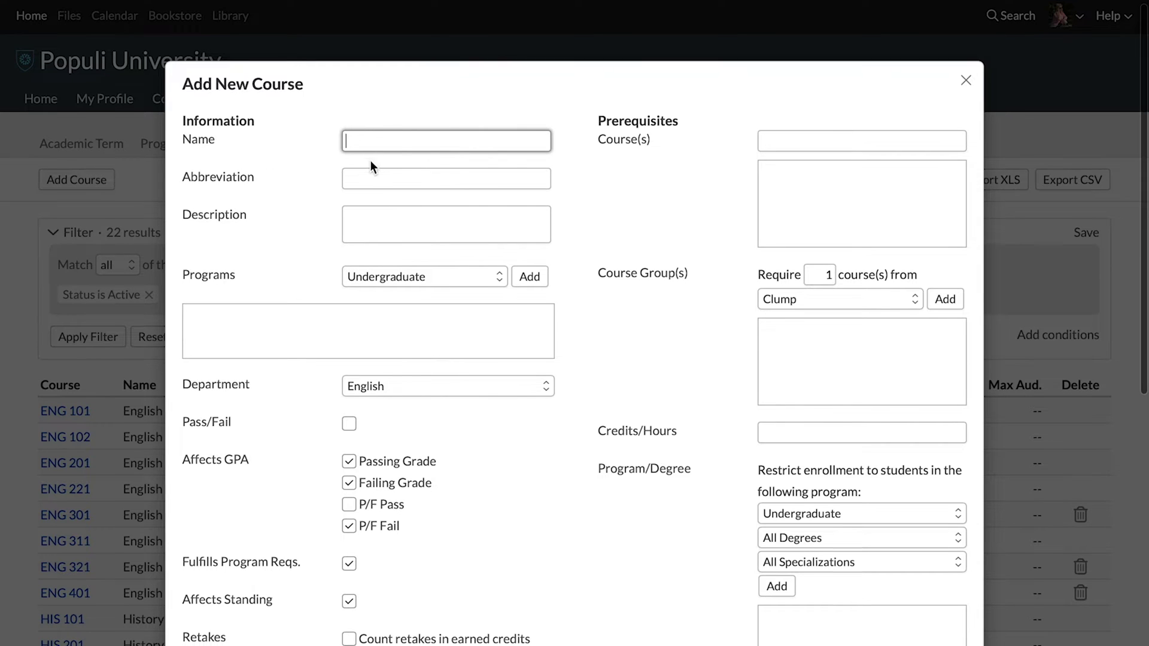
{"action": "scroll", "coordinate": [371, 164], "scroll_direction": "down", "scroll_amount": 1}
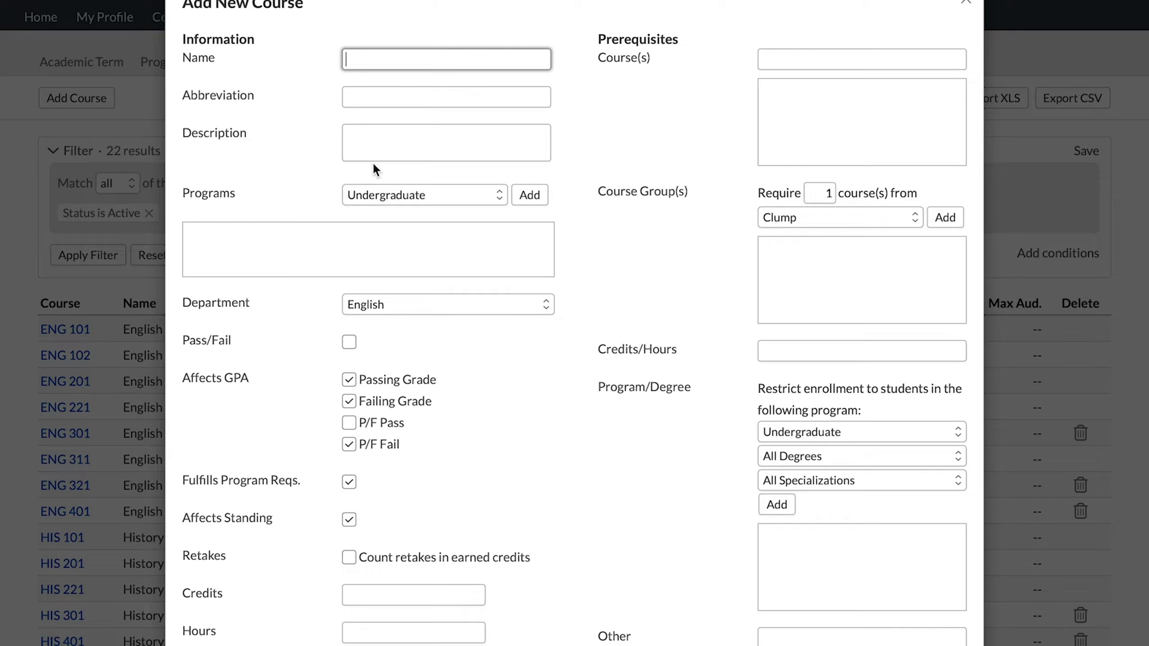
{"action": "scroll", "coordinate": [410, 250], "scroll_direction": "down", "scroll_amount": 6}
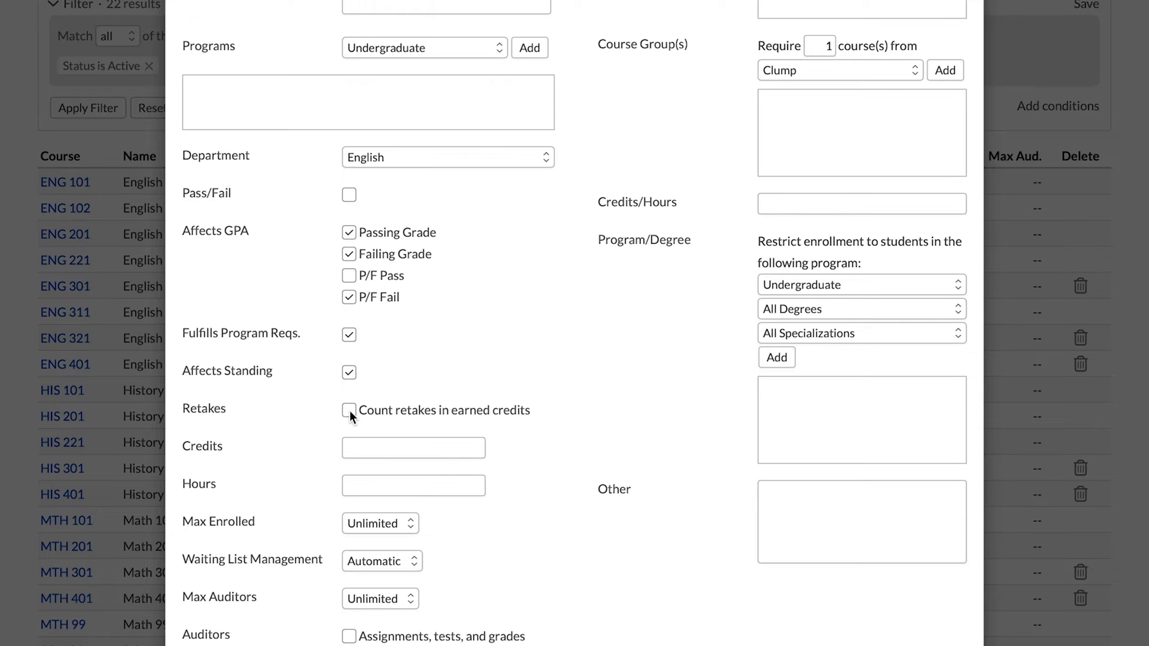
{"action": "scroll", "coordinate": [682, 207], "scroll_direction": "up", "scroll_amount": 4}
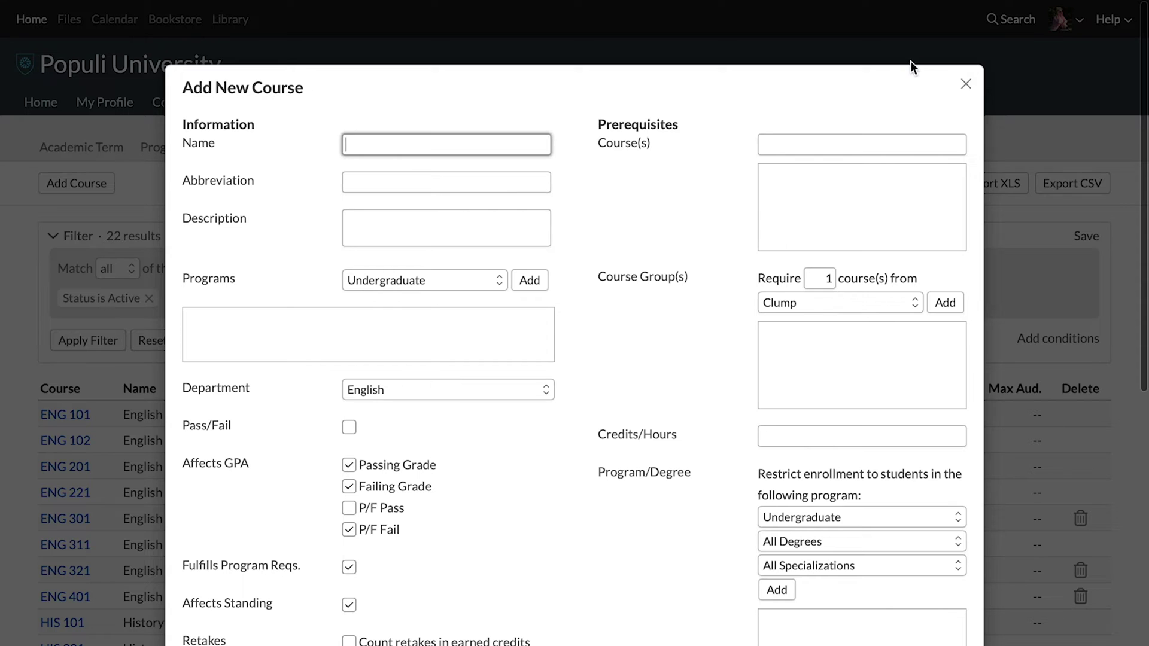
{"action": "left_click", "coordinate": [966, 87]}
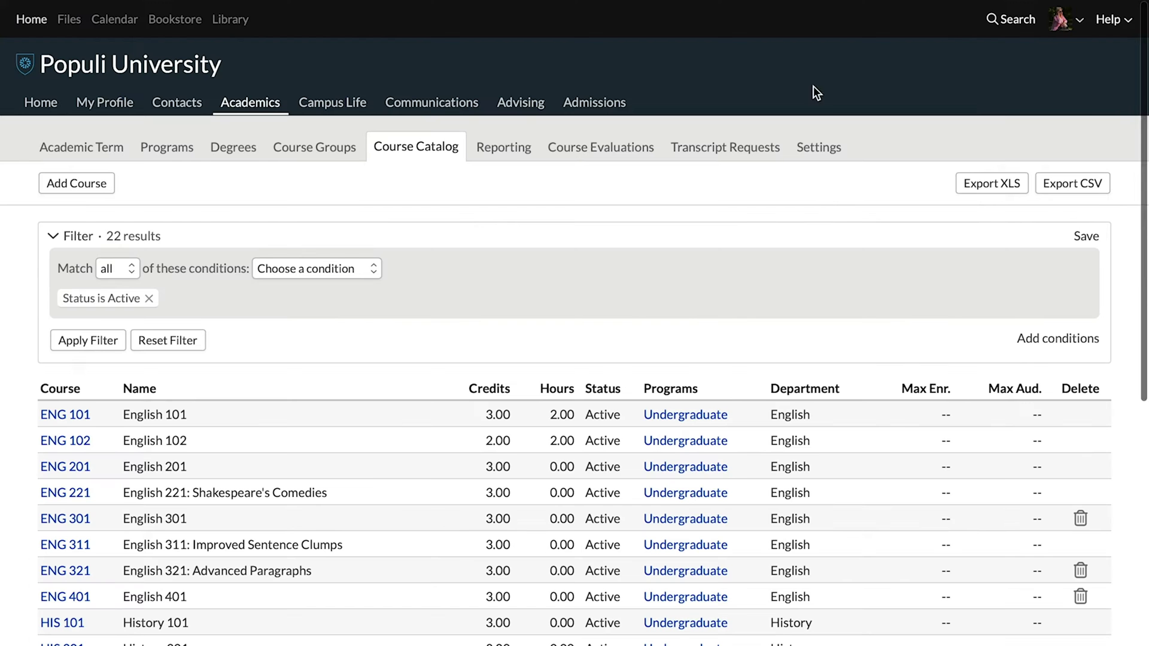
Step: Bring up the course list of the 2022-2023: Spring 2023 academic term
{"action": "left_click", "coordinate": [249, 104]}
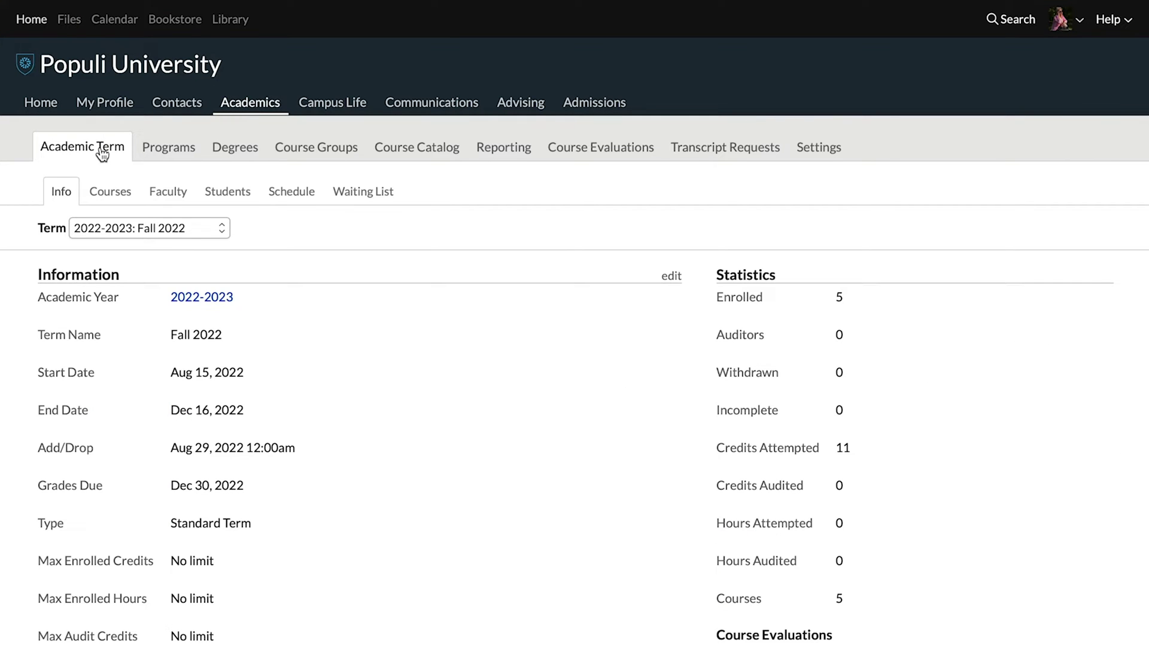
{"action": "left_click", "coordinate": [113, 193]}
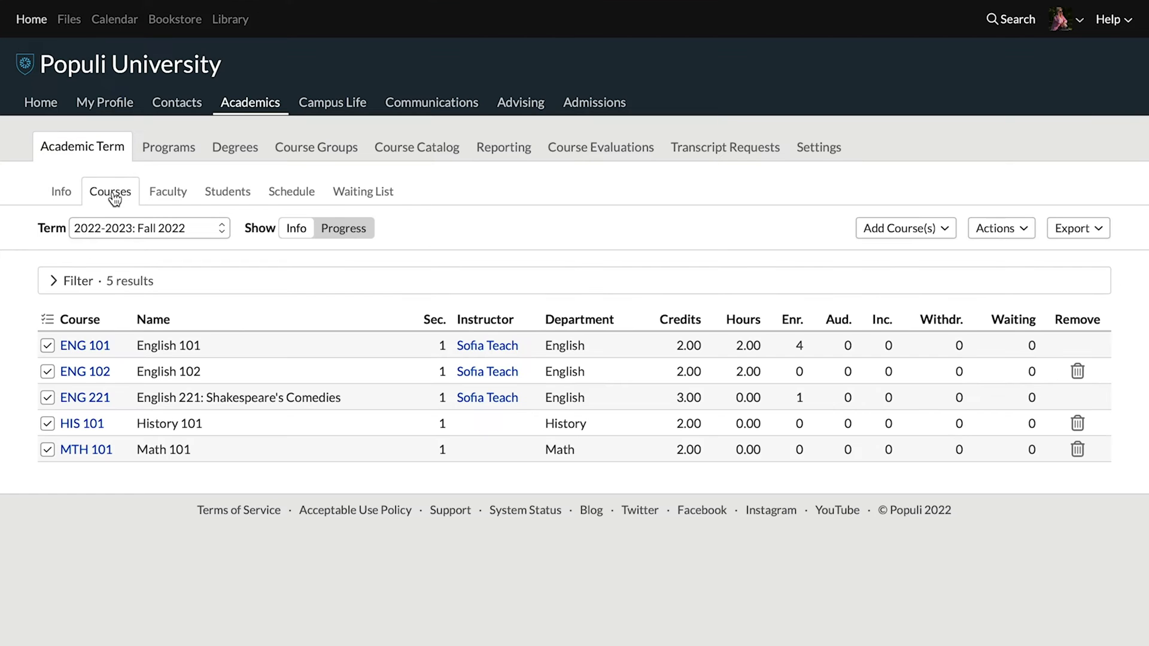
{"action": "left_click", "coordinate": [138, 230]}
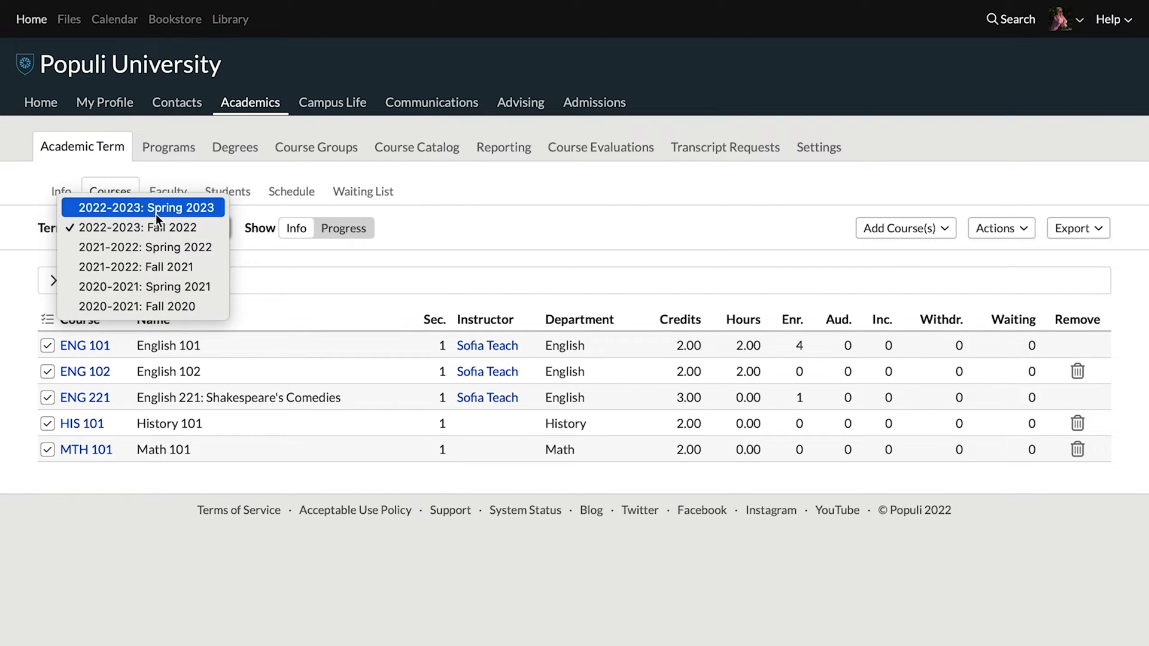
{"action": "left_click", "coordinate": [155, 212]}
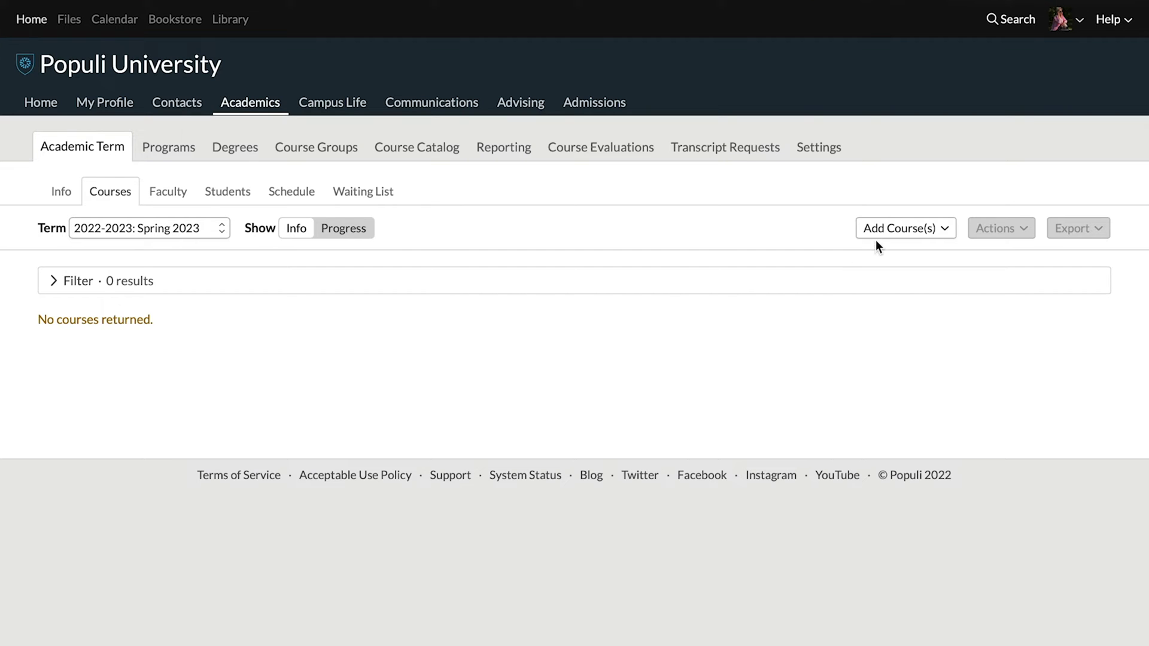
Step: Add the English department's course ENG 101: English 101 to the Spring 2023 term with its default section and dates
{"action": "left_click", "coordinate": [884, 236]}
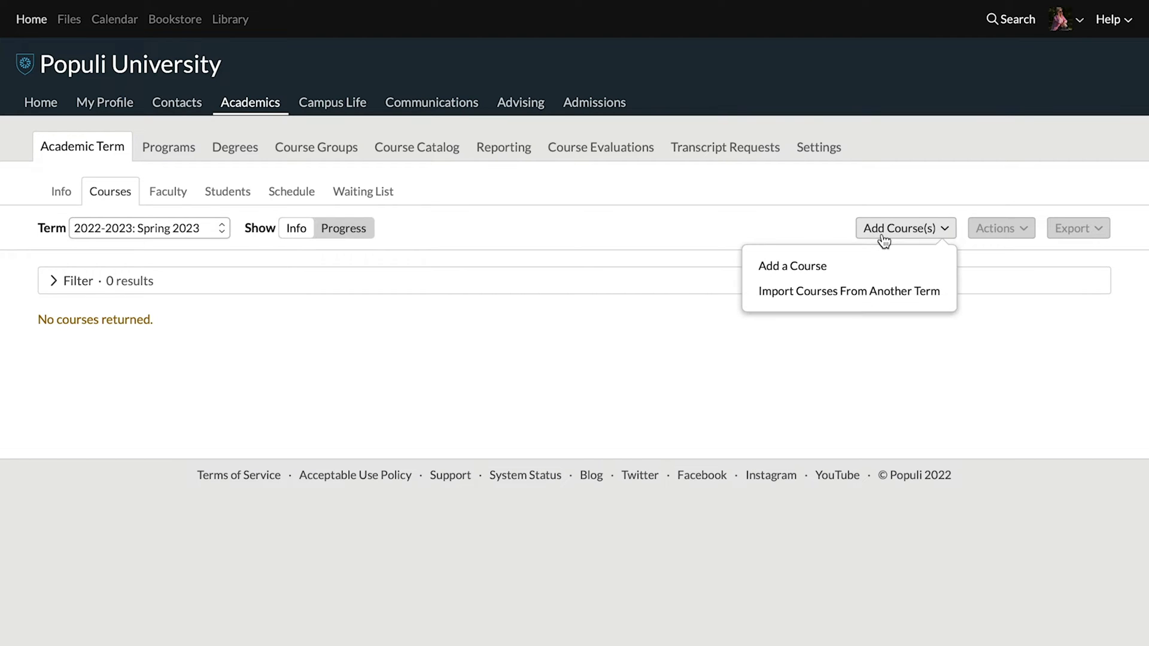
{"action": "left_click", "coordinate": [833, 263]}
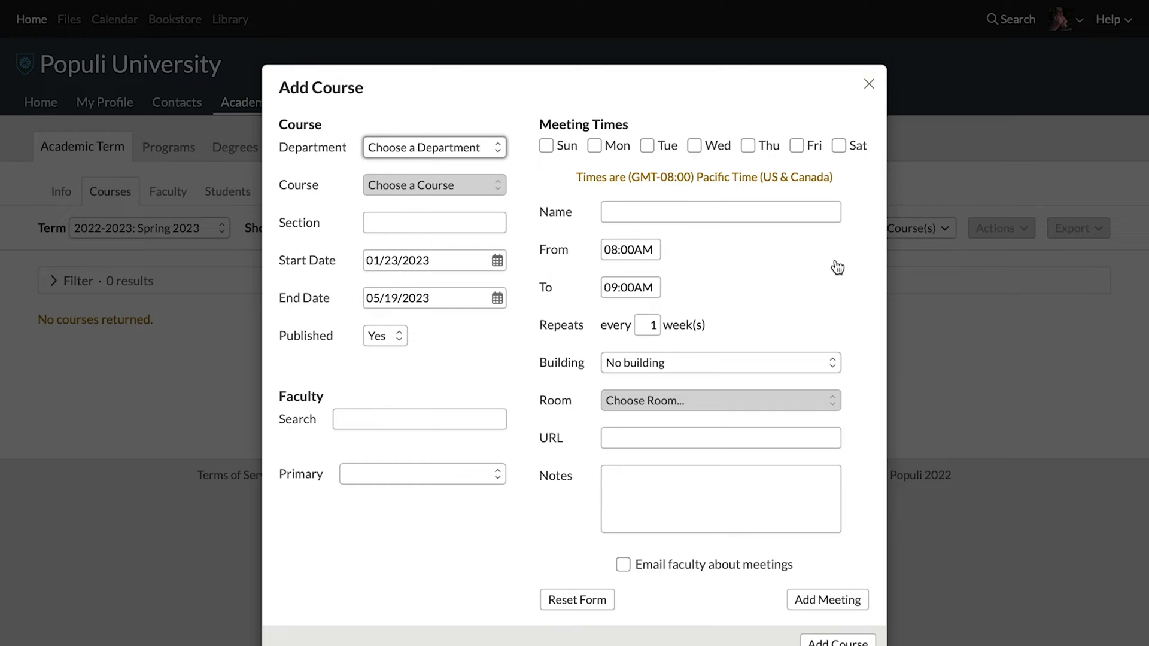
{"action": "left_click", "coordinate": [466, 150]}
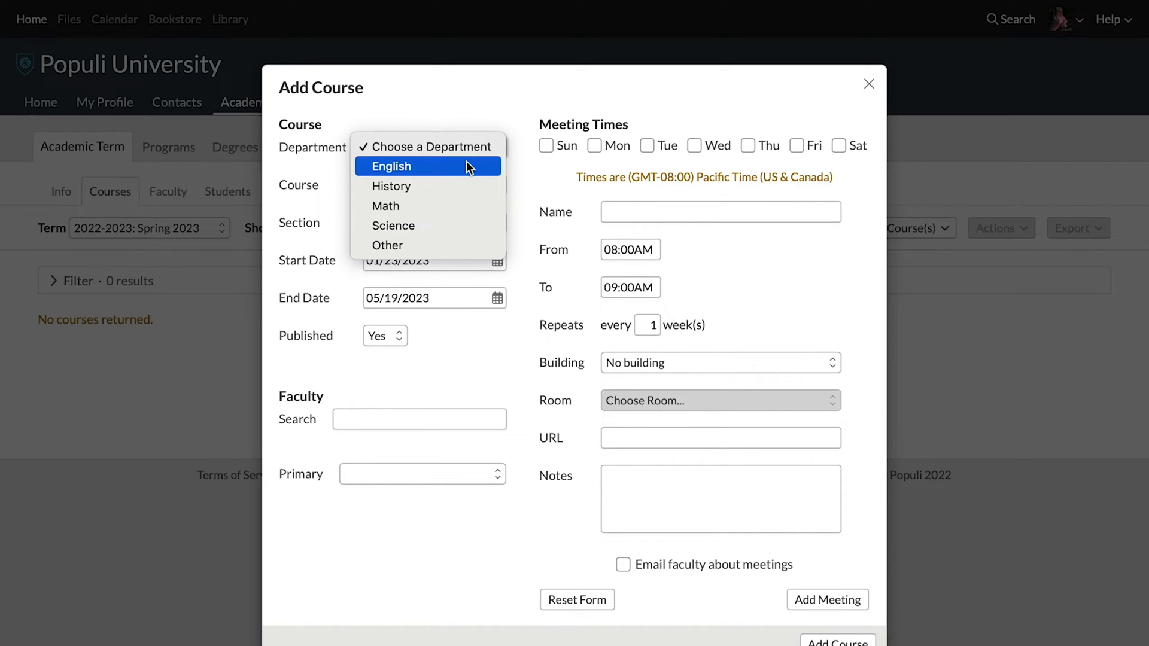
{"action": "left_click", "coordinate": [465, 160]}
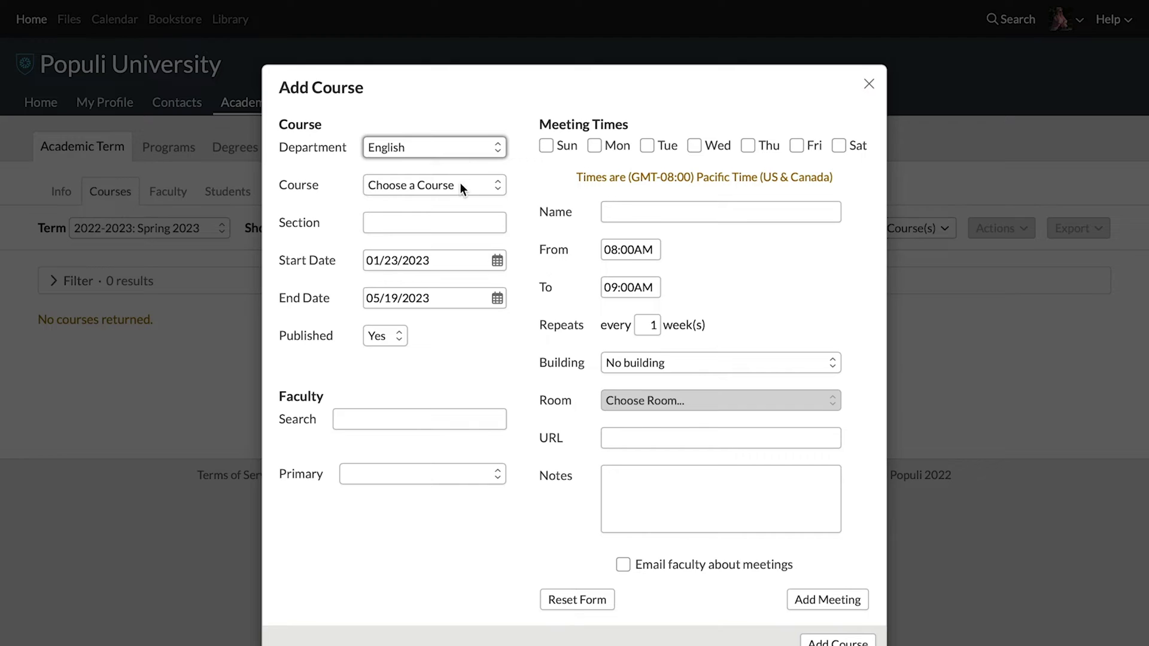
{"action": "left_click", "coordinate": [461, 187]}
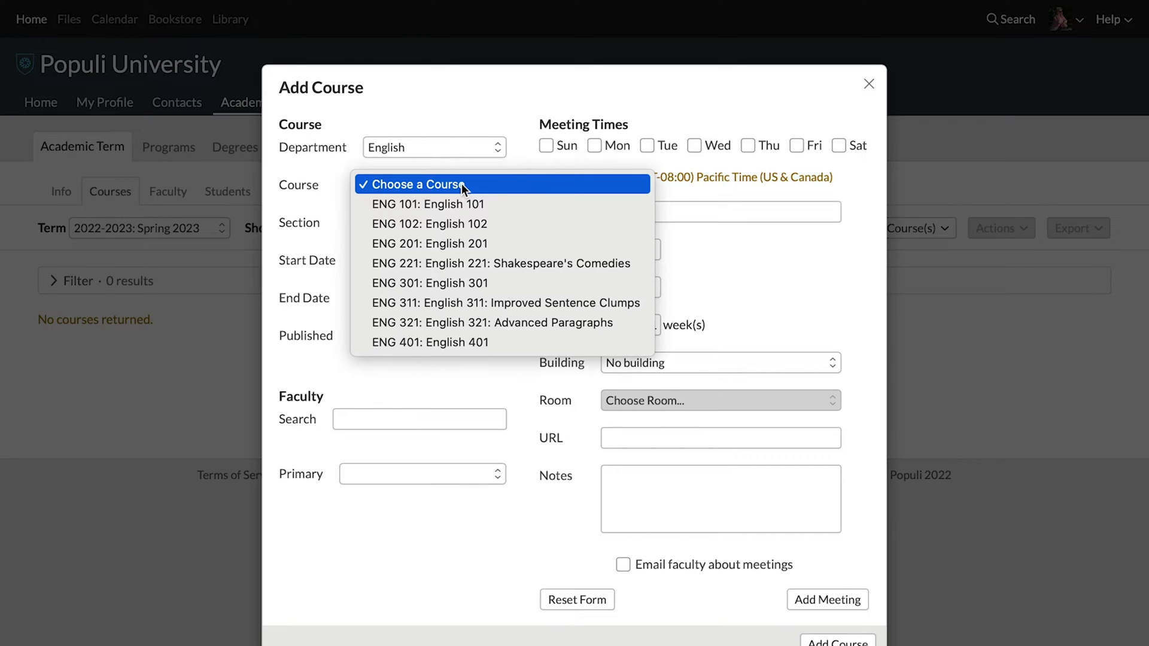
{"action": "left_click", "coordinate": [501, 206]}
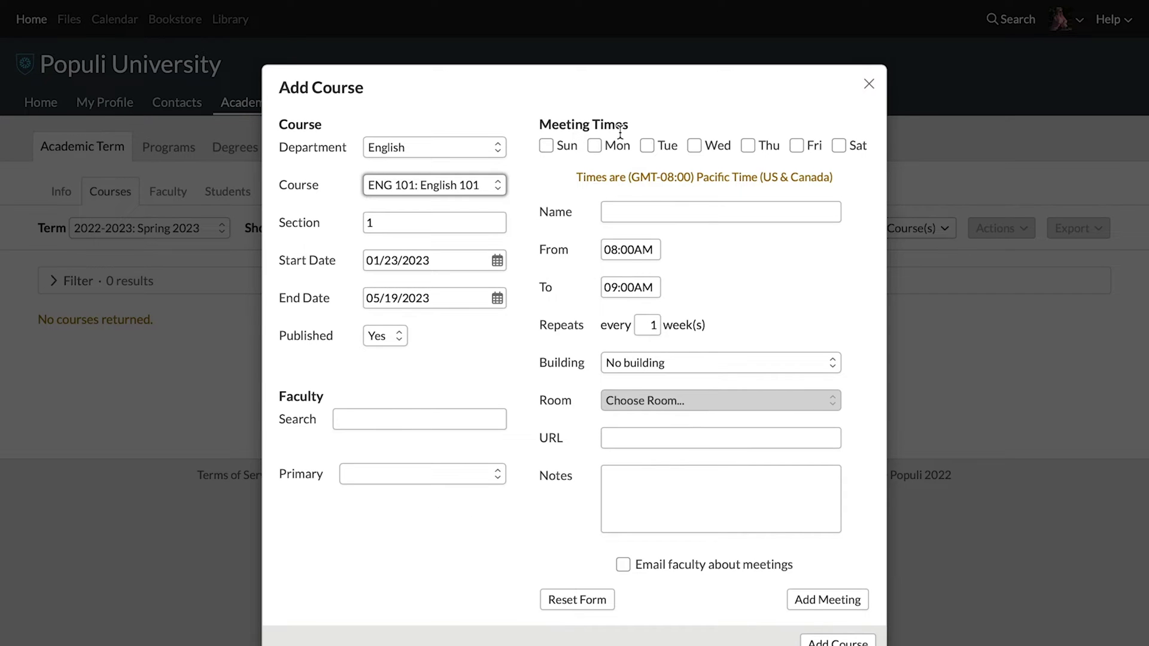
{"action": "scroll", "coordinate": [750, 564], "scroll_direction": "down", "scroll_amount": 1}
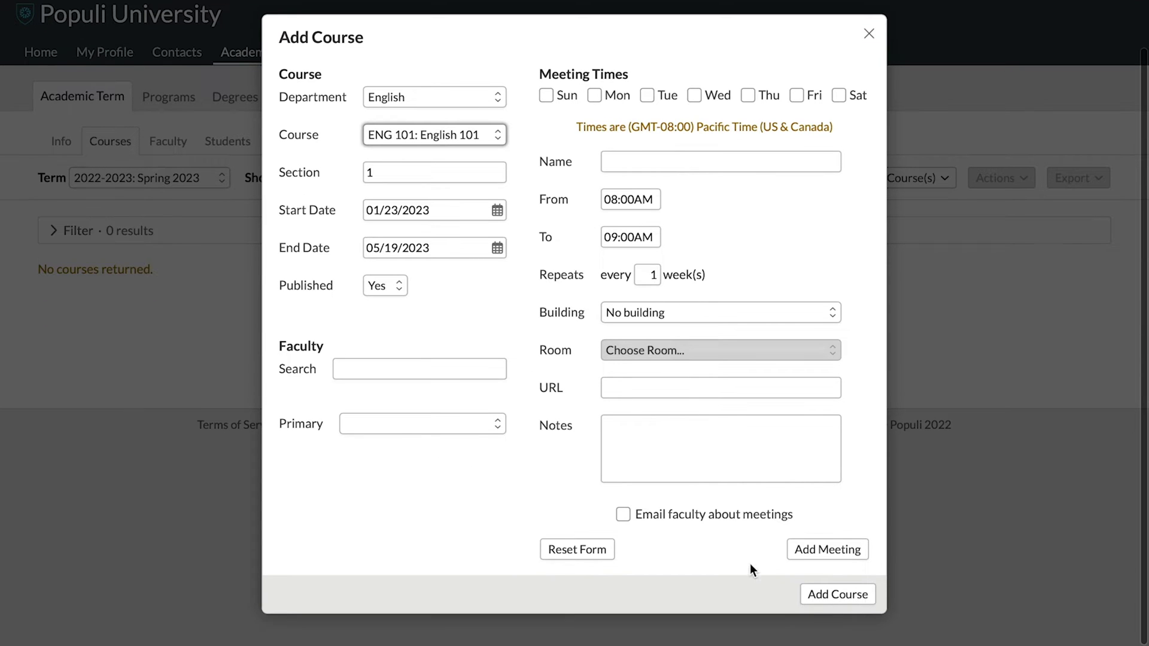
{"action": "left_click", "coordinate": [843, 595]}
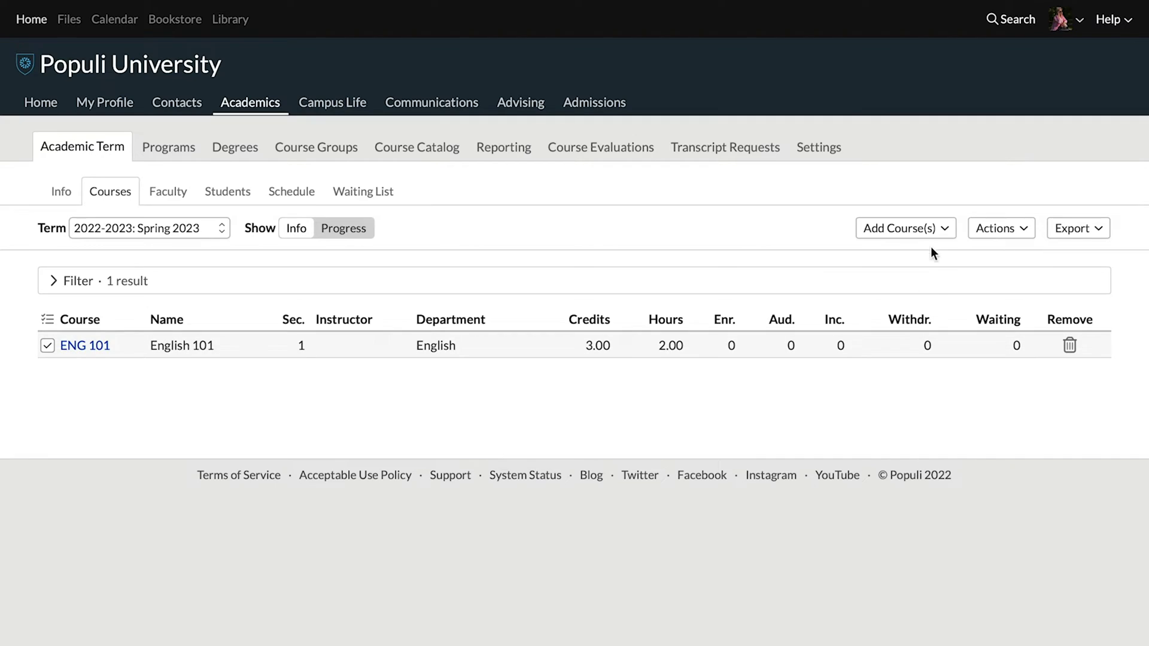
Step: Start importing courses from the Fall 2022 term into Spring 2023 and set course data cloning to All
{"action": "left_click", "coordinate": [923, 234]}
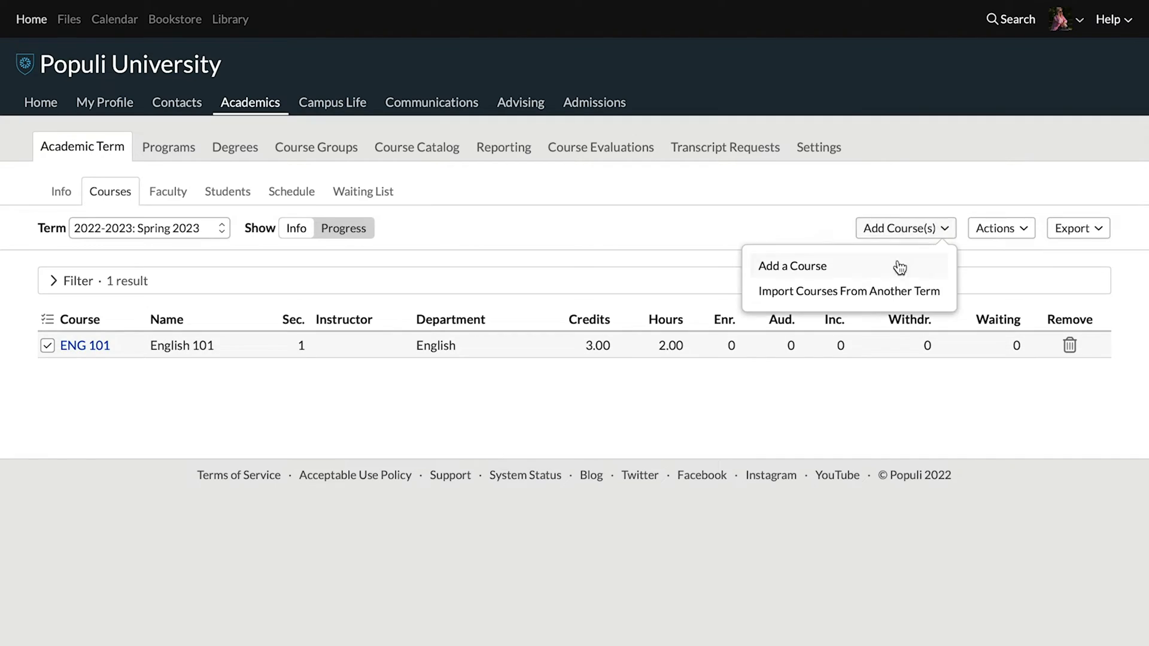
{"action": "left_click", "coordinate": [892, 293]}
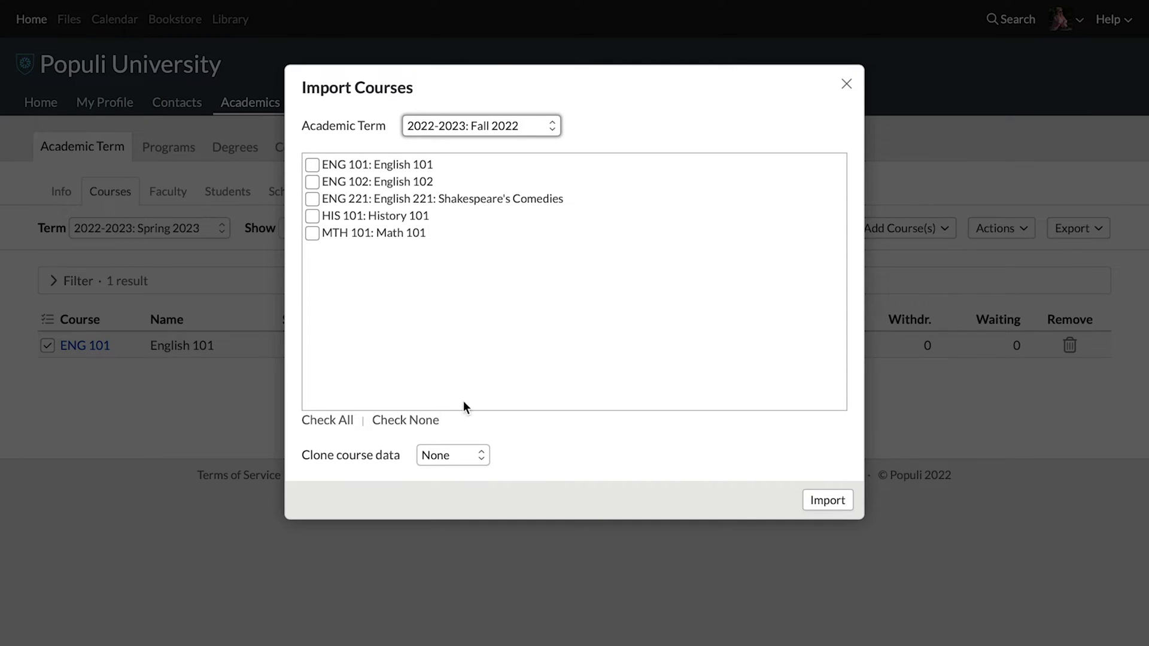
{"action": "left_click", "coordinate": [447, 454]}
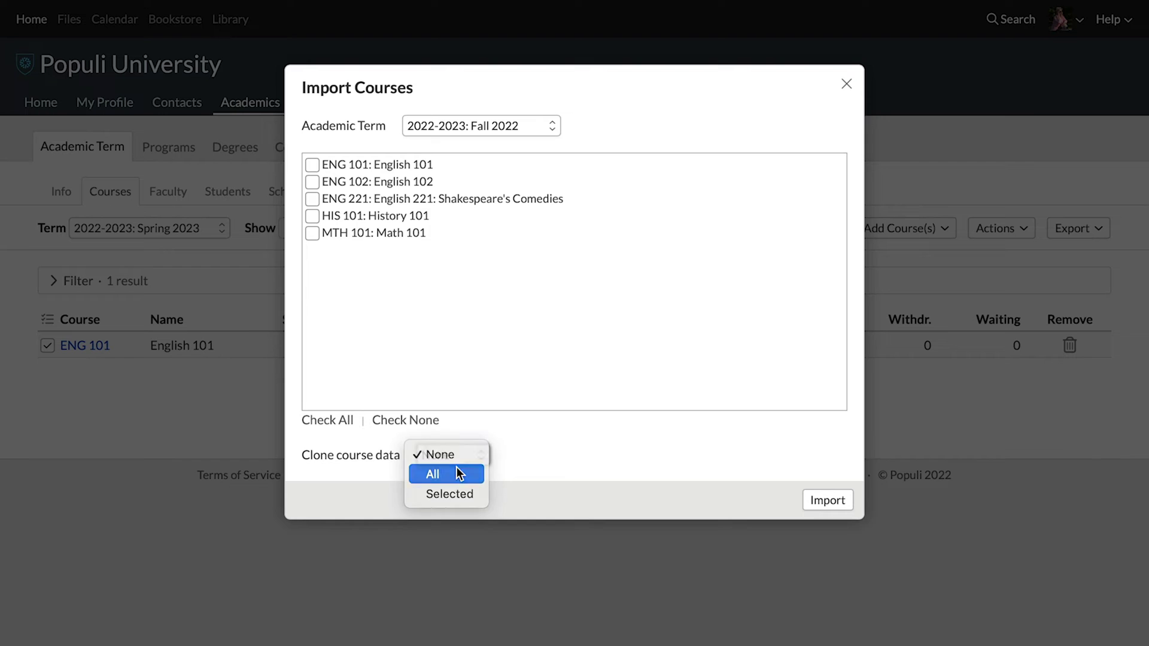
{"action": "left_click", "coordinate": [460, 469]}
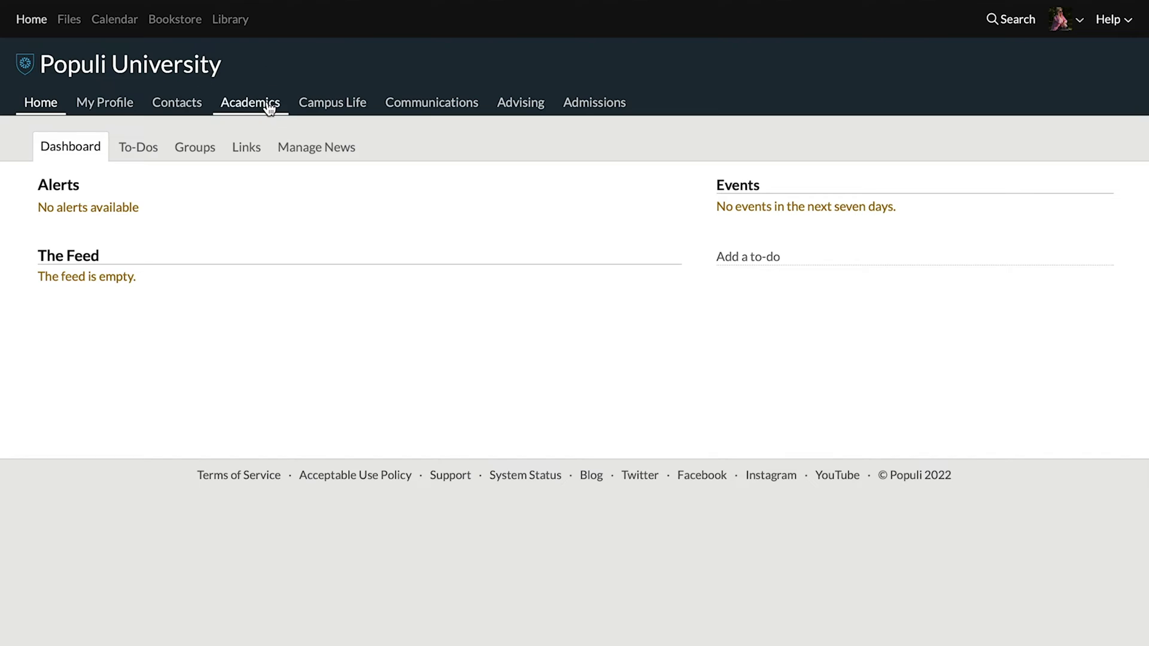
Step: Set the Spring 2023 term's online enrollment for everyone from Nov 1, 2022 12:00 am to Feb 6, 2023 12:00 am
{"action": "left_click", "coordinate": [269, 106]}
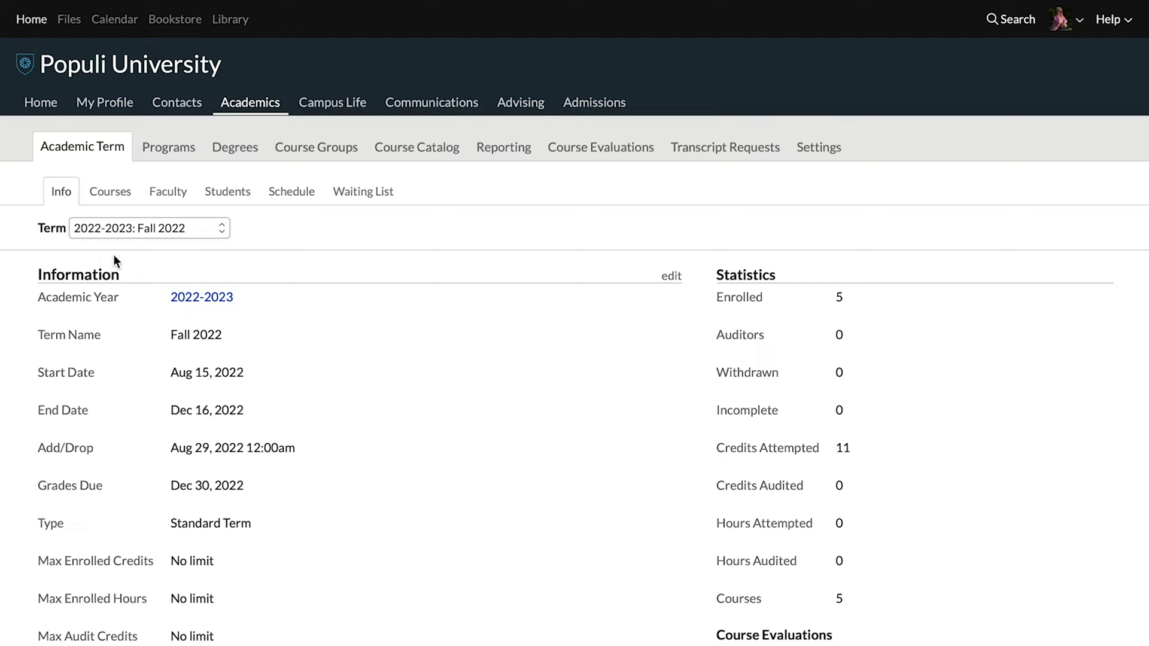
{"action": "left_click", "coordinate": [174, 228]}
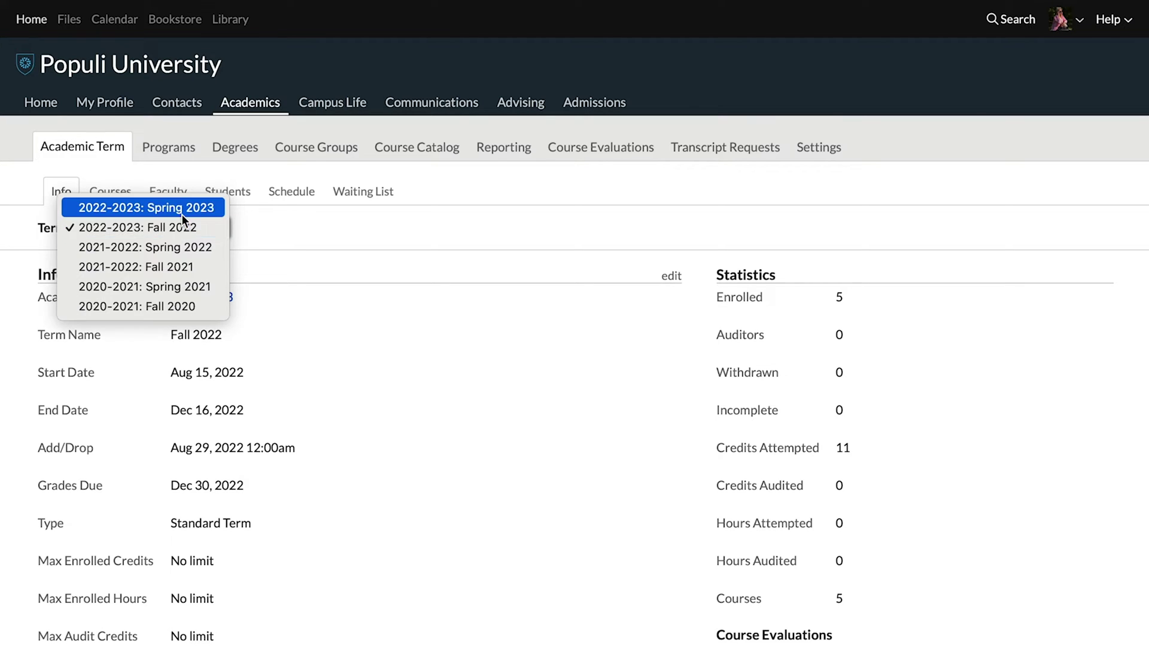
{"action": "left_click", "coordinate": [181, 212]}
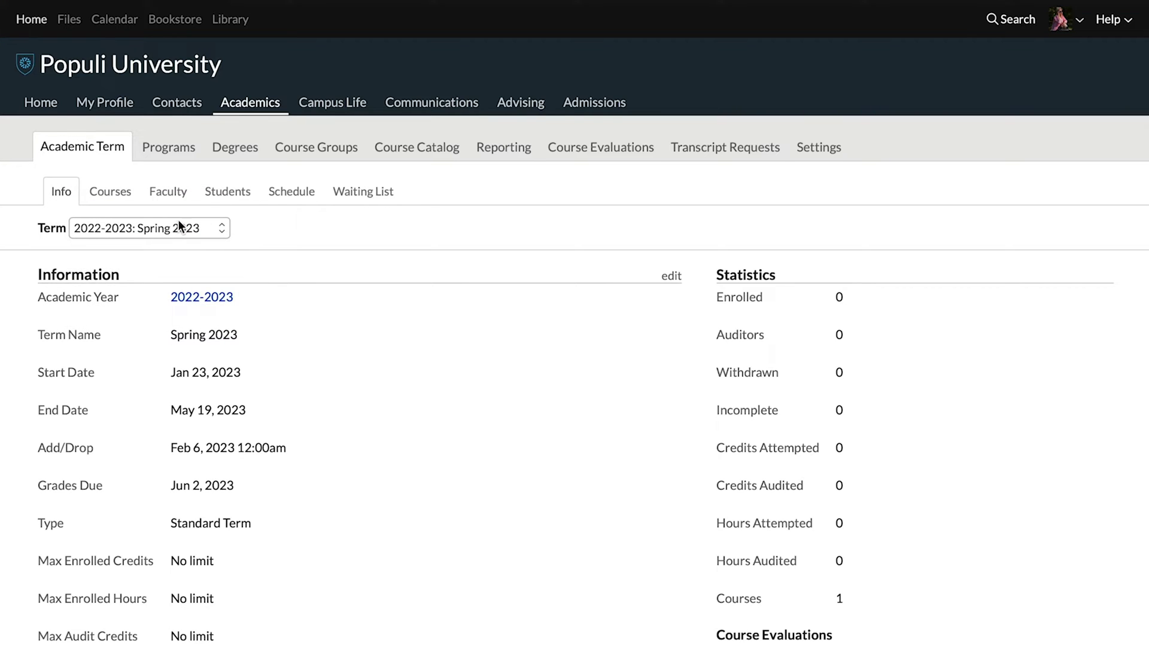
{"action": "scroll", "coordinate": [177, 218], "scroll_direction": "down", "scroll_amount": 2}
{"action": "scroll", "coordinate": [178, 226], "scroll_direction": "down", "scroll_amount": 3}
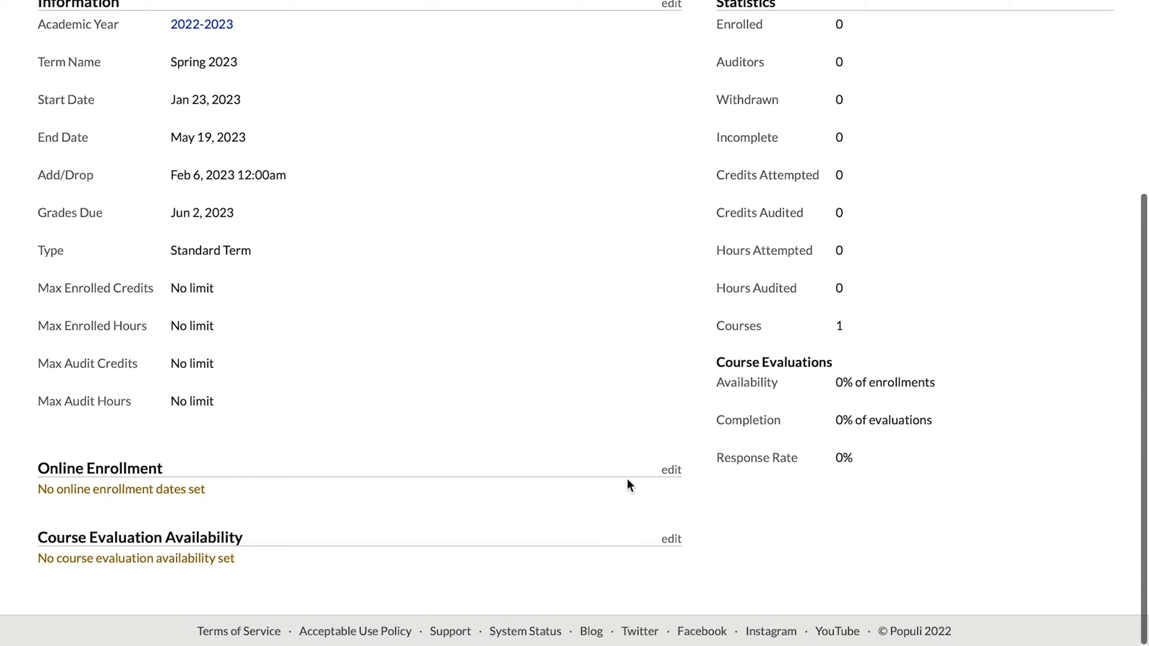
{"action": "left_click", "coordinate": [670, 470]}
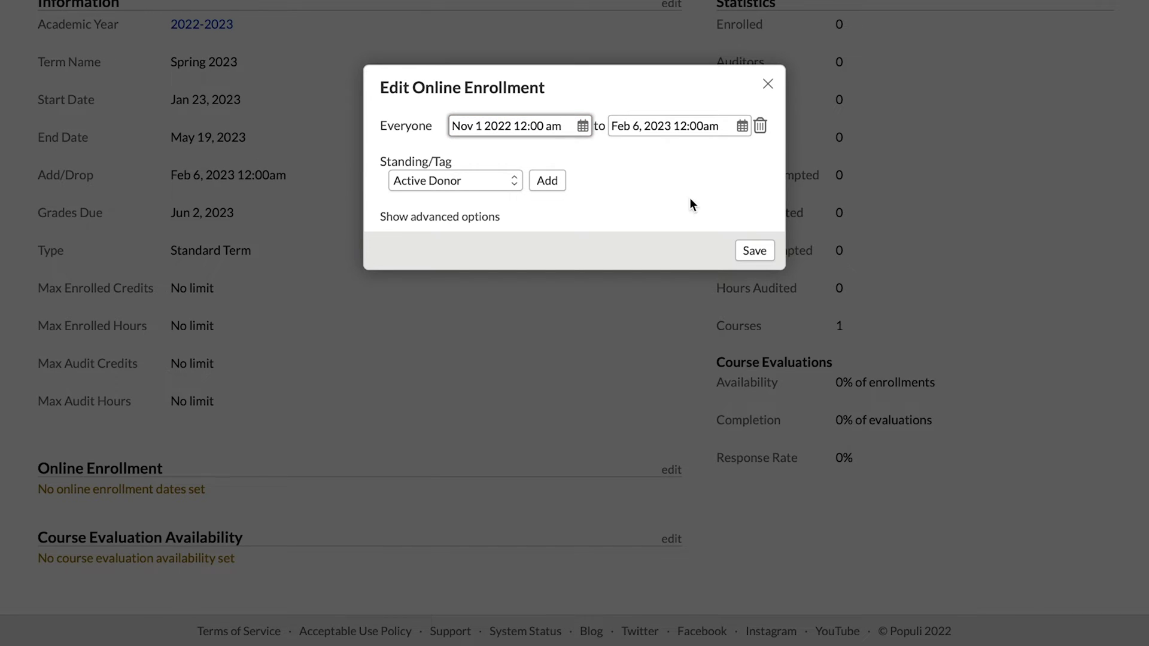
{"action": "left_click", "coordinate": [753, 251]}
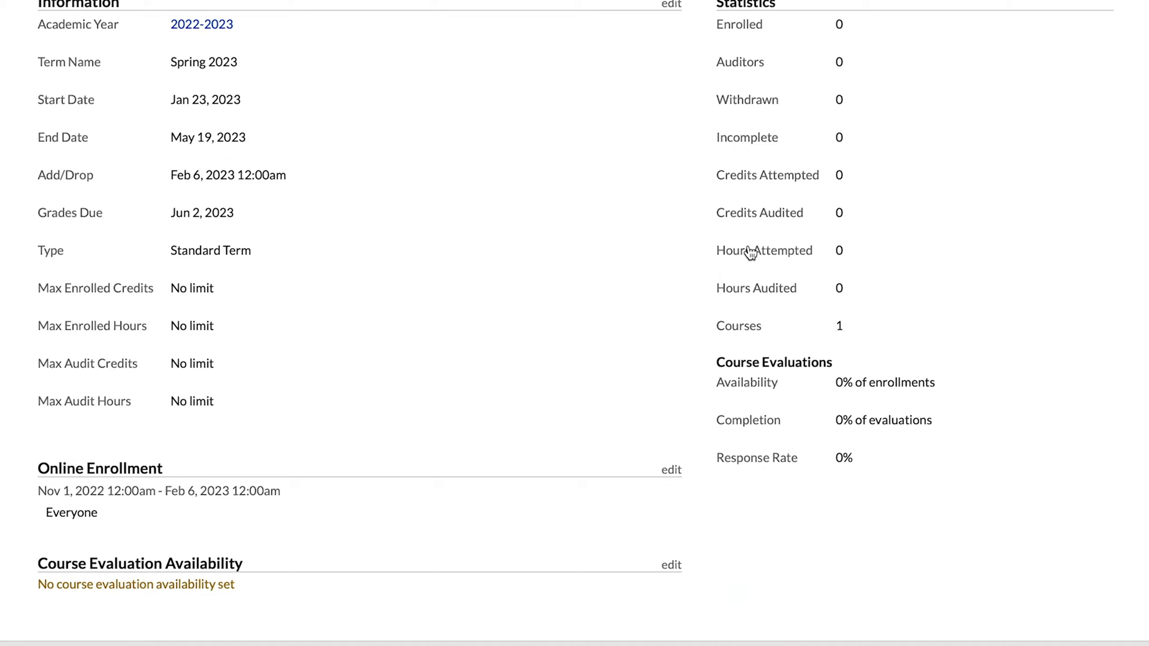
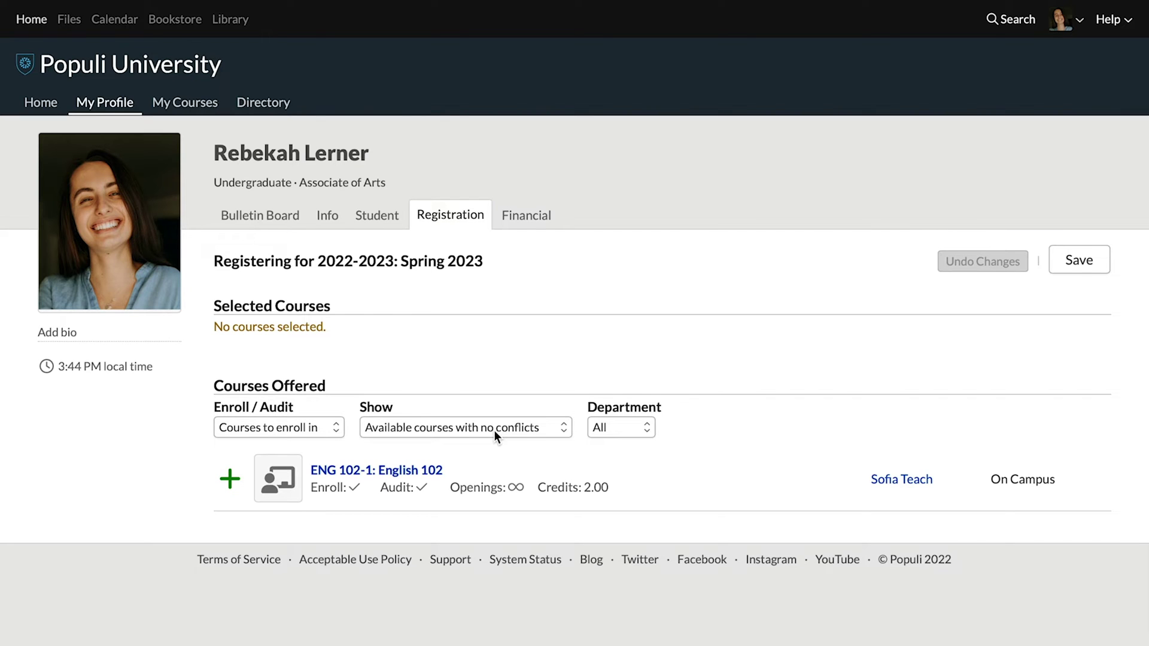
Step: List all offered Spring 2023 courses, add ENG 101-1: English 101 with the enrolled status, and save the registration
{"action": "left_click", "coordinate": [494, 429]}
{"action": "left_click", "coordinate": [472, 461]}
{"action": "scroll", "coordinate": [473, 458], "scroll_direction": "down", "scroll_amount": 6}
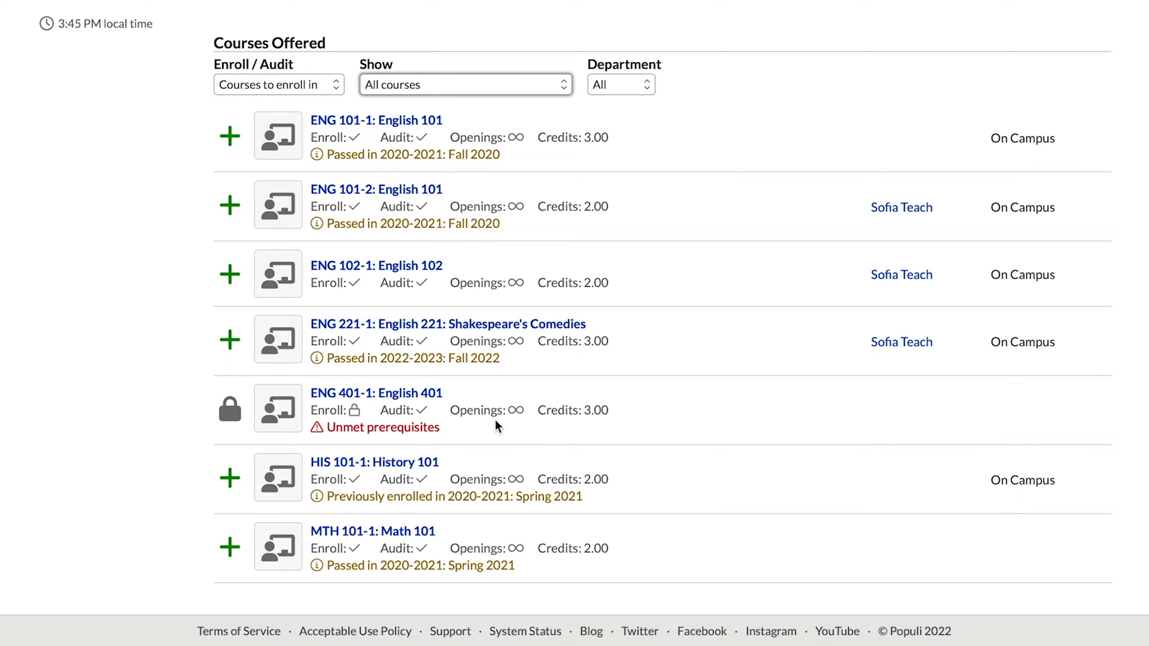
{"action": "left_click", "coordinate": [231, 139]}
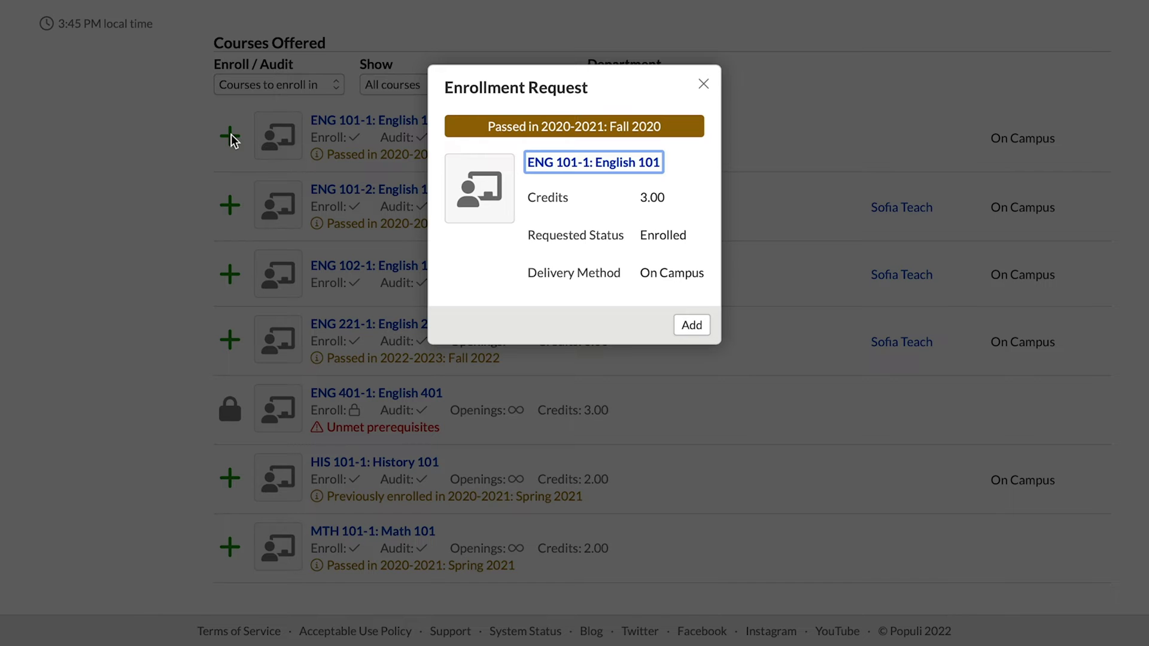
{"action": "left_click", "coordinate": [692, 326]}
{"action": "scroll", "coordinate": [698, 333], "scroll_direction": "up", "scroll_amount": 5}
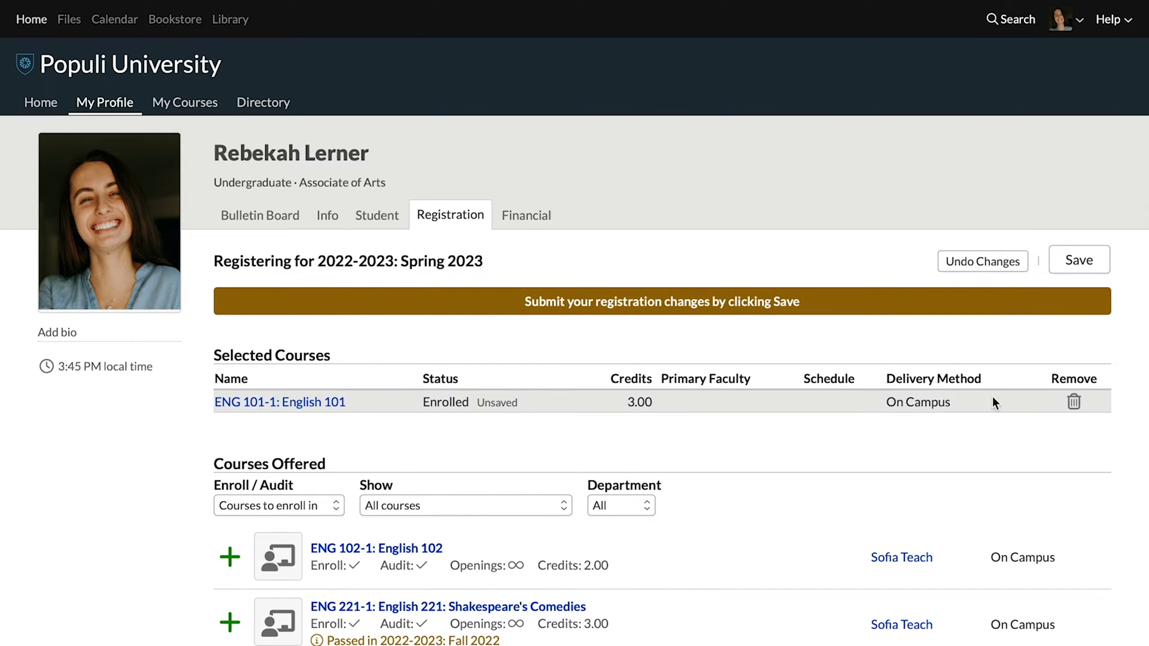
{"action": "left_click", "coordinate": [1091, 261]}
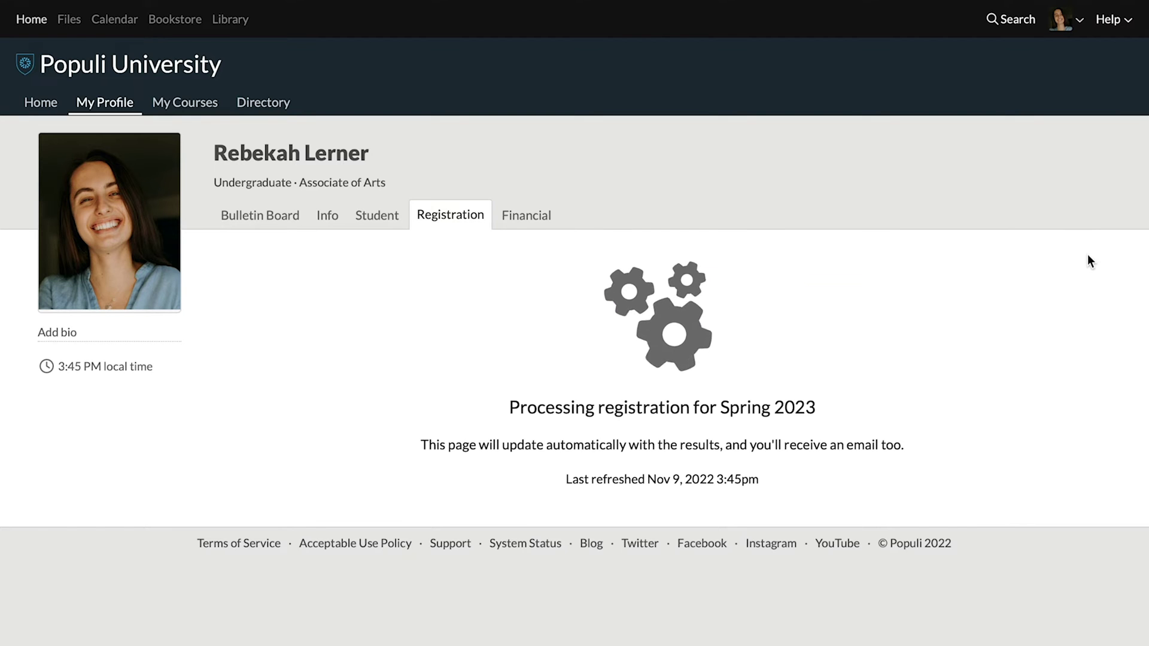
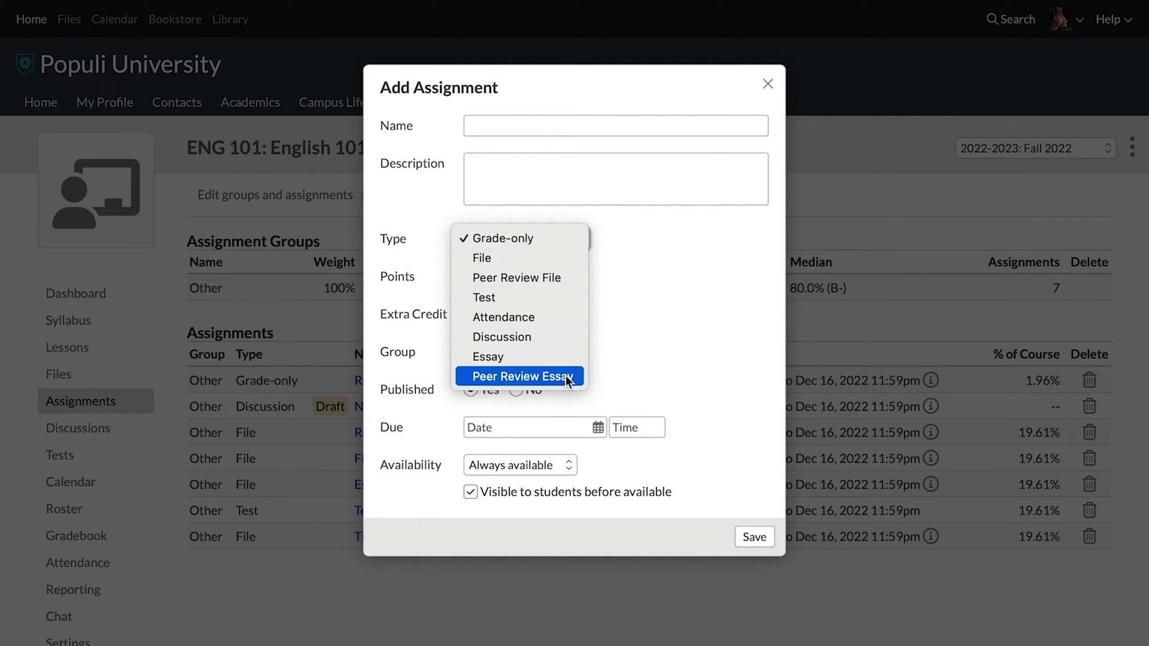
Step: Abandon the unfilled new assignment and open the ENG 101 course's New Discussion
{"action": "left_click", "coordinate": [651, 354]}
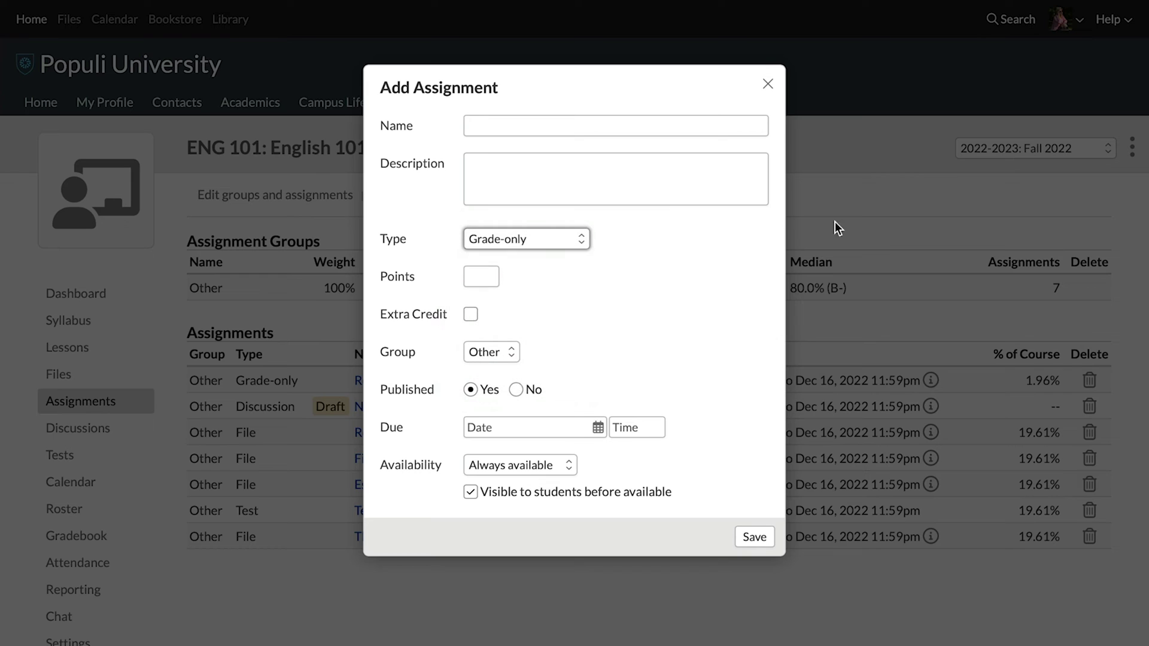
{"action": "left_click", "coordinate": [770, 88]}
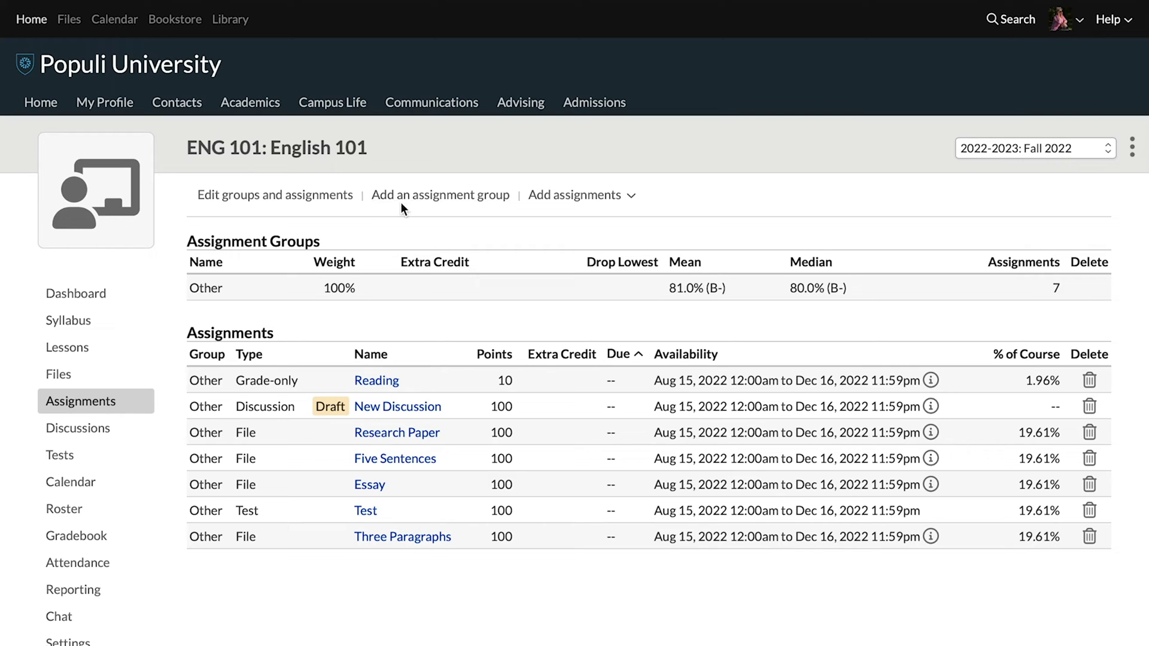
{"action": "left_click", "coordinate": [92, 429]}
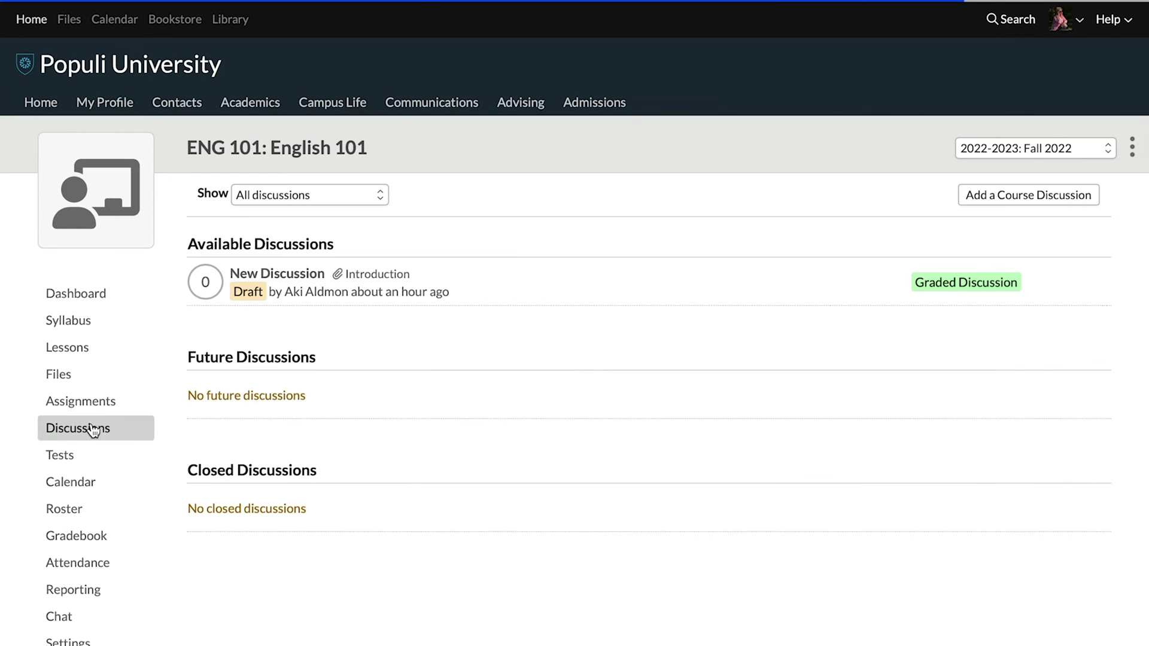
{"action": "left_click", "coordinate": [268, 275]}
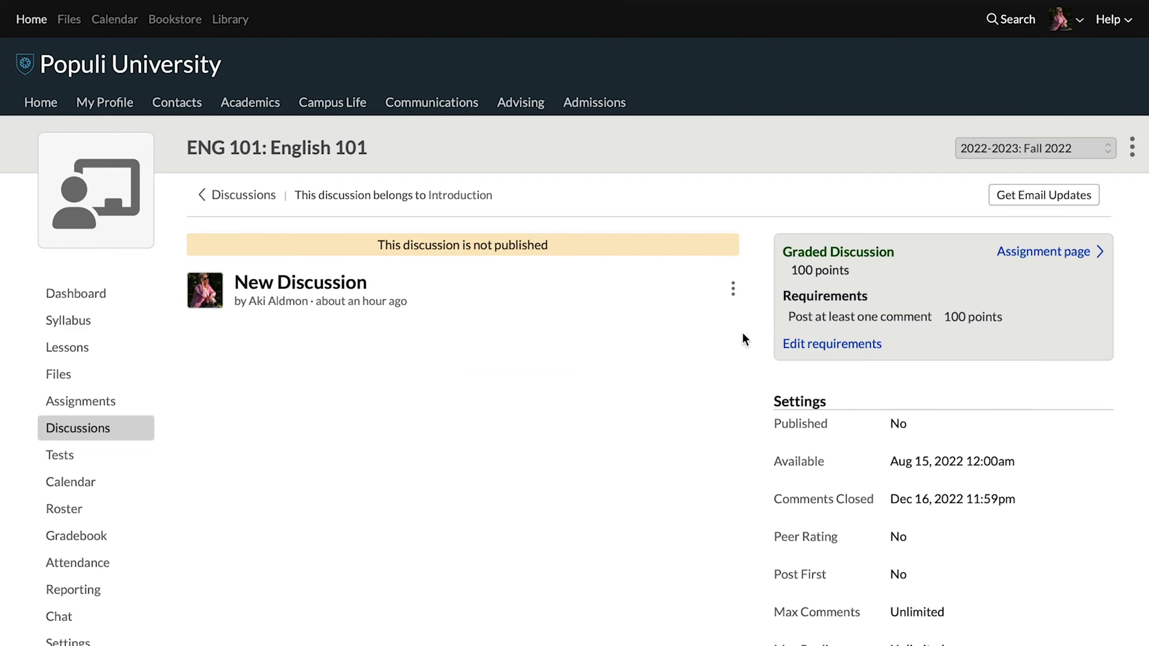
Step: Edit the New Discussion and enter "What do you grandparents think about smart phones?" as its body text
{"action": "left_click", "coordinate": [738, 290]}
{"action": "left_click", "coordinate": [715, 323]}
{"action": "left_click", "coordinate": [460, 363]}
{"action": "type", "text": "What do you grand"}
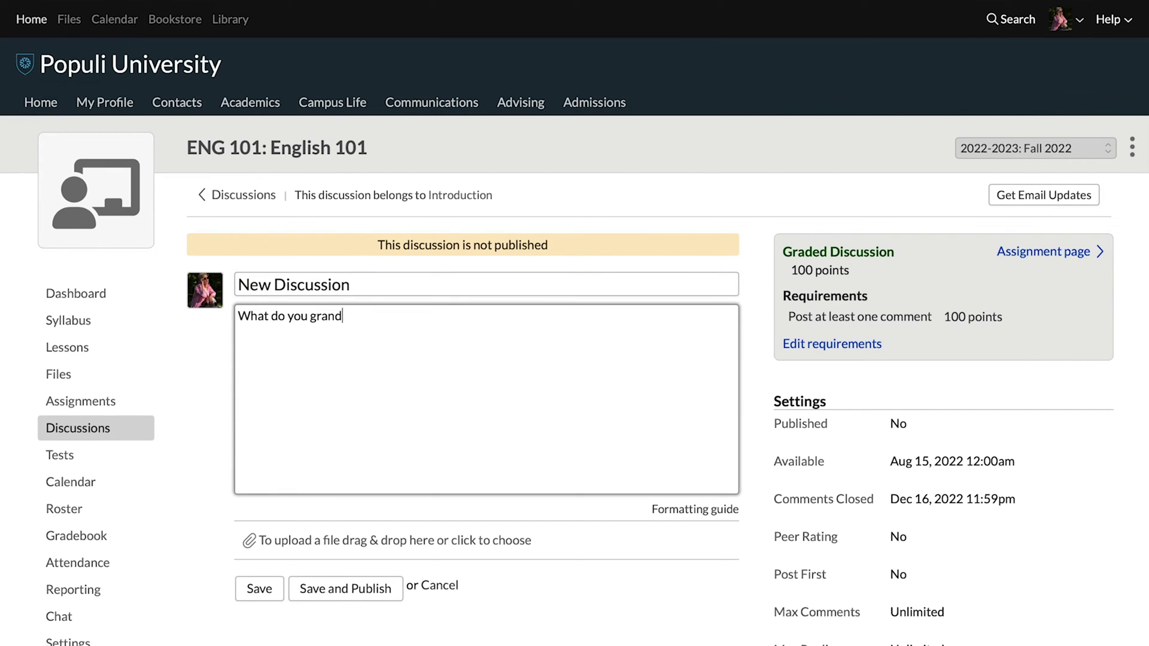
{"action": "type", "text": "parents think about smart phones?"}
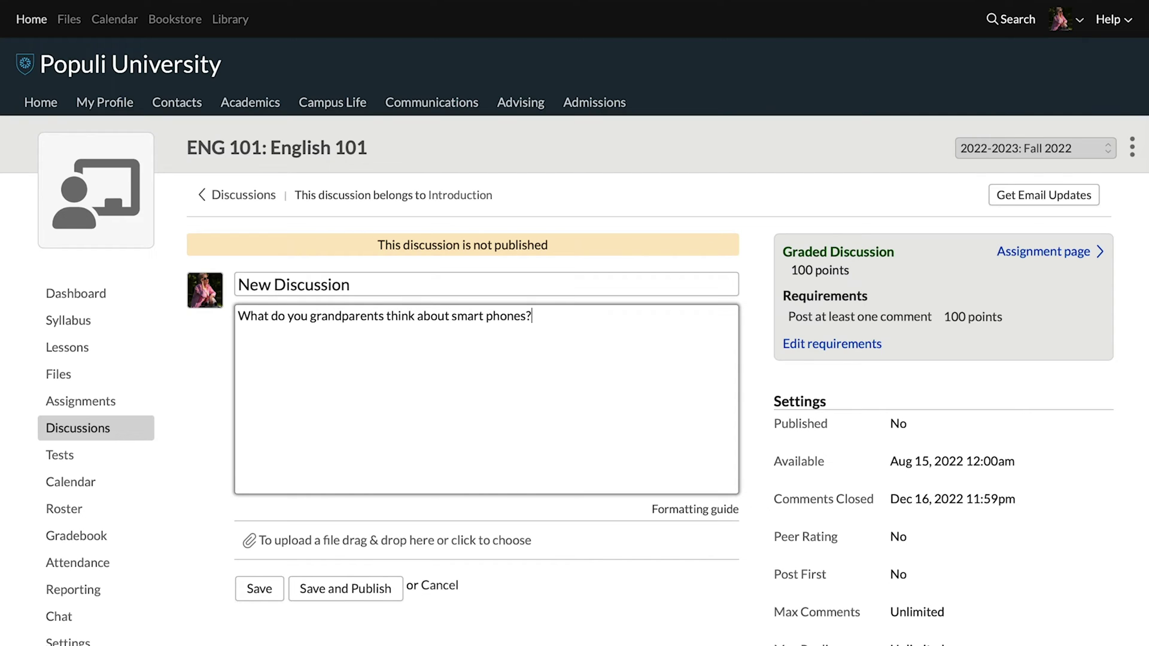
Step: Examine the questions of the ENG 101 course's test and the contents of its Introduction lesson
{"action": "left_click", "coordinate": [79, 454]}
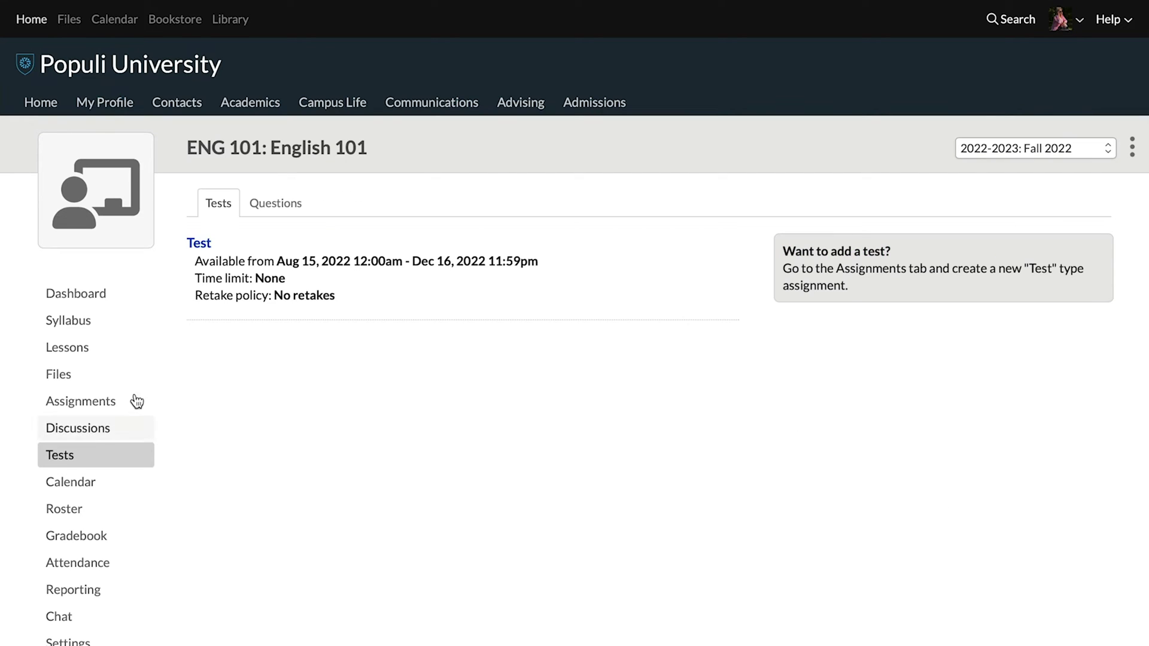
{"action": "left_click", "coordinate": [201, 243]}
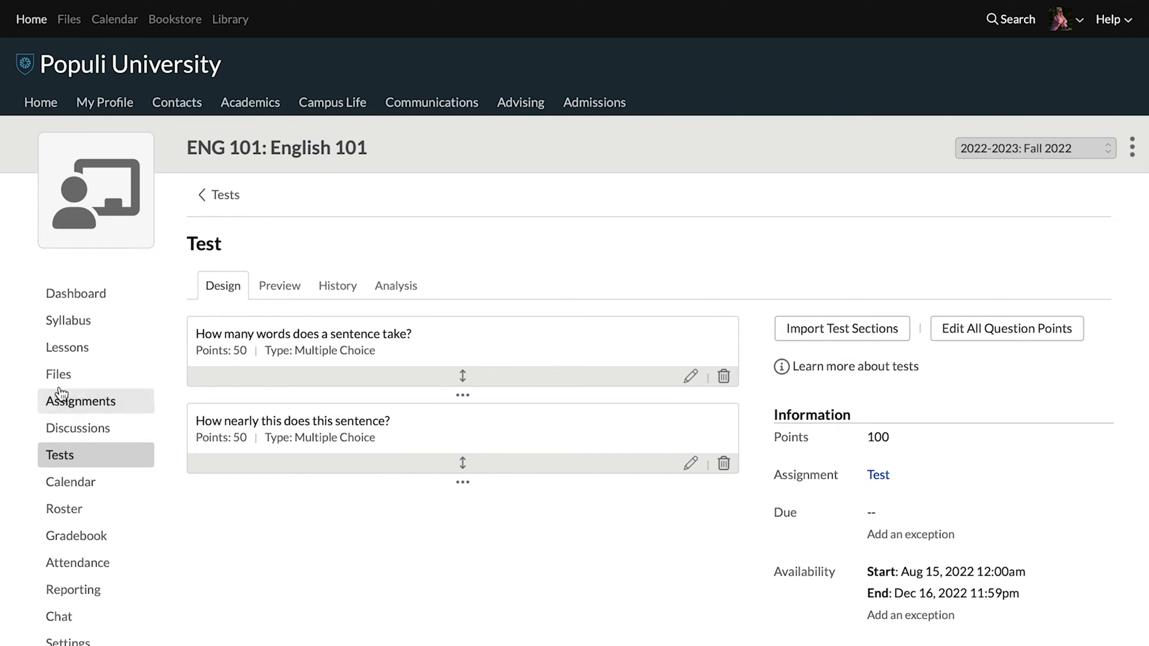
{"action": "left_click", "coordinate": [62, 349]}
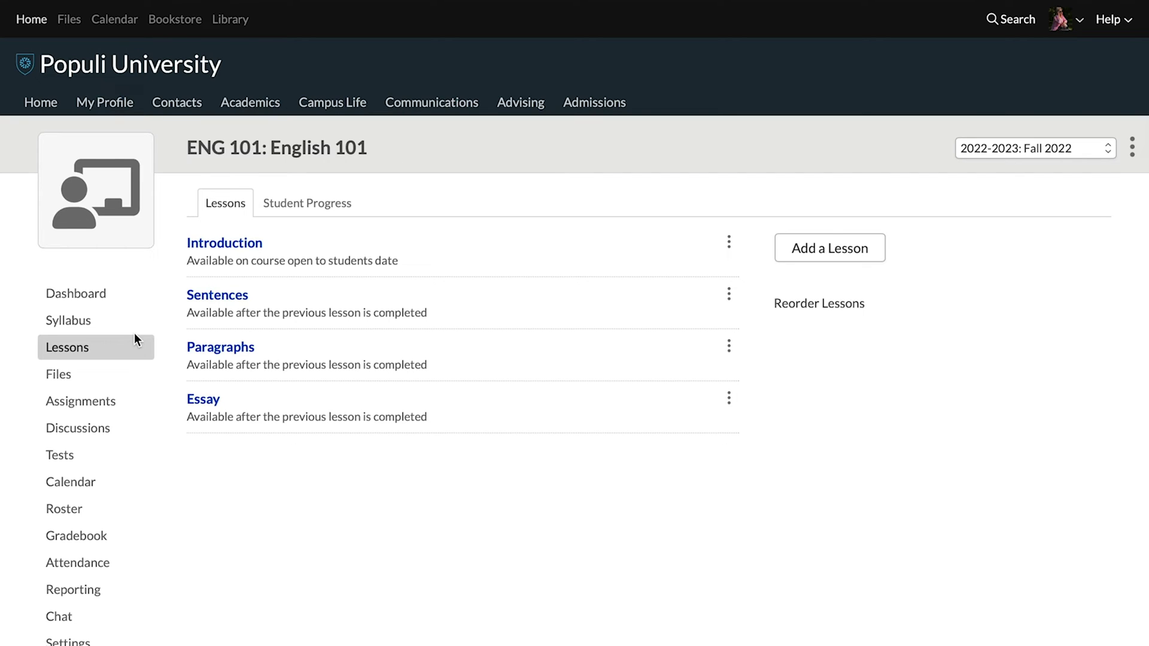
{"action": "left_click", "coordinate": [241, 250]}
{"action": "scroll", "coordinate": [240, 244], "scroll_direction": "down", "scroll_amount": 1}
{"action": "scroll", "coordinate": [239, 244], "scroll_direction": "down", "scroll_amount": 1}
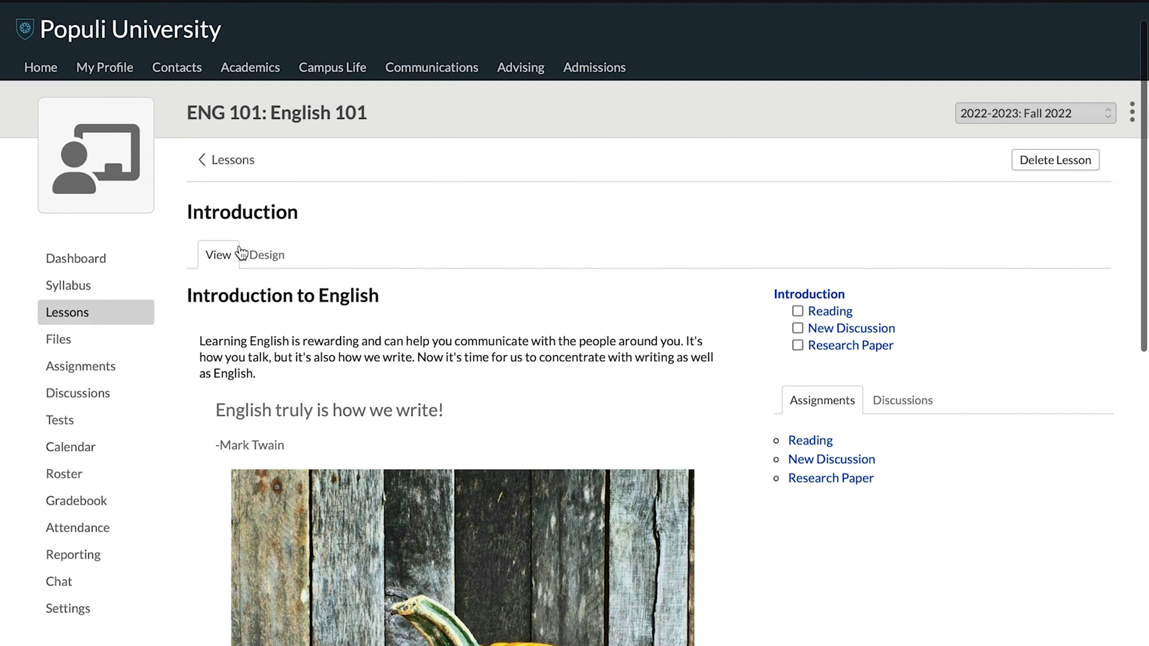
{"action": "scroll", "coordinate": [347, 304], "scroll_direction": "down", "scroll_amount": 1}
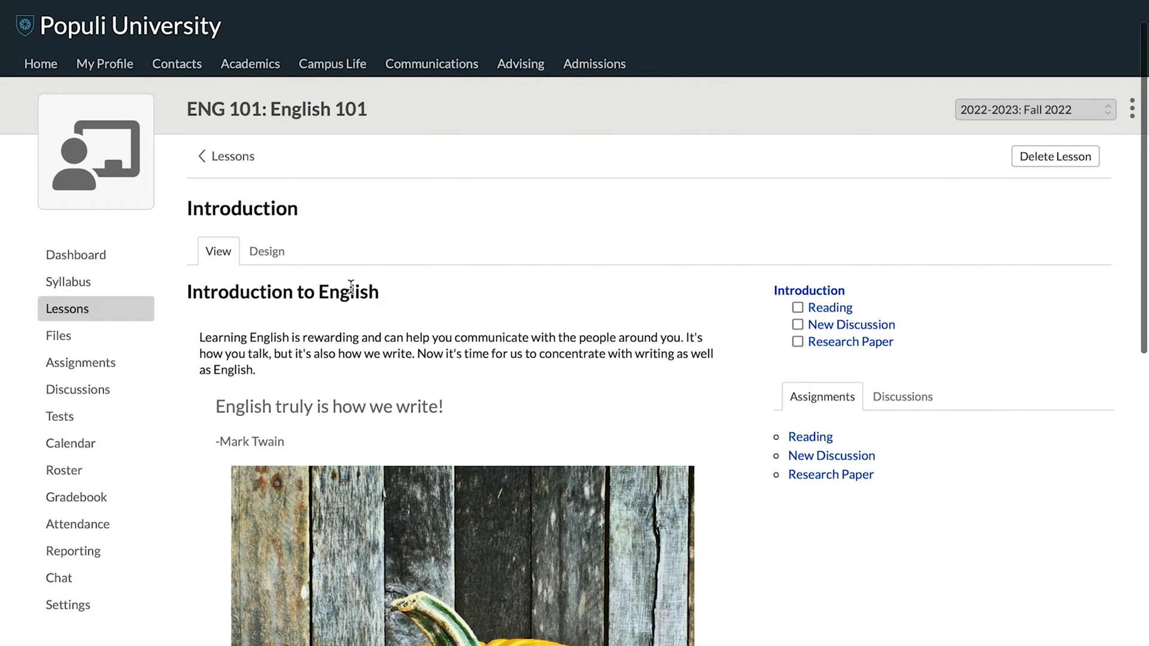
{"action": "scroll", "coordinate": [347, 287], "scroll_direction": "up", "scroll_amount": 1}
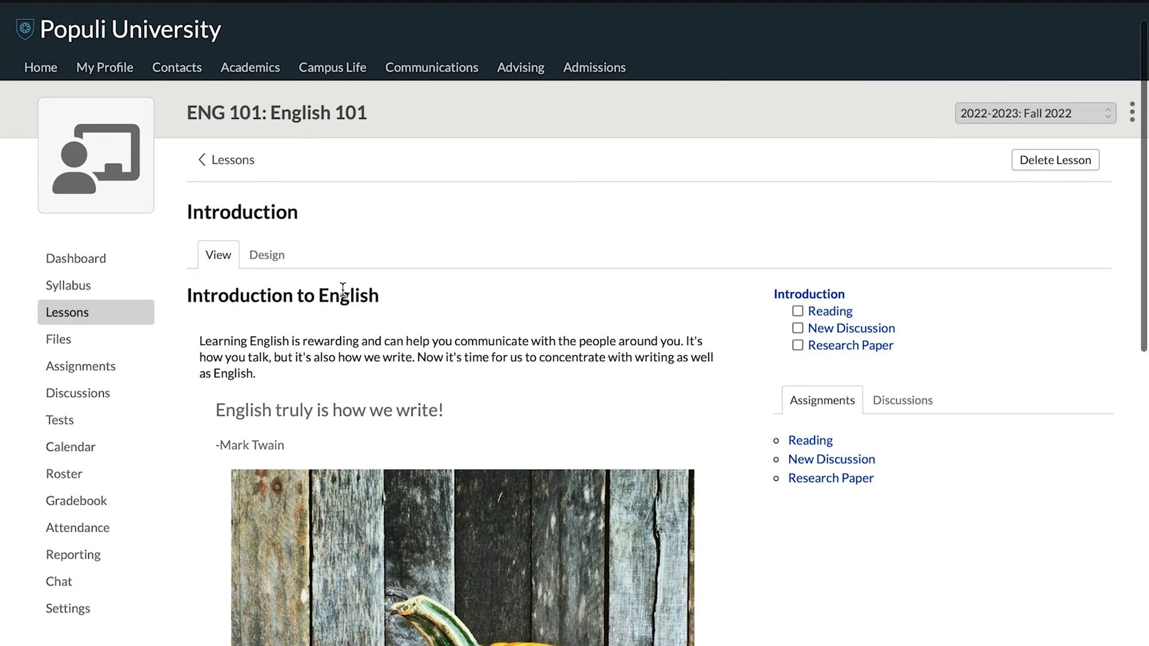
Step: Open the Introduction lesson's text section for editing in its design and look over its text and image
{"action": "left_click", "coordinate": [260, 256]}
{"action": "scroll", "coordinate": [258, 258], "scroll_direction": "down", "scroll_amount": 5}
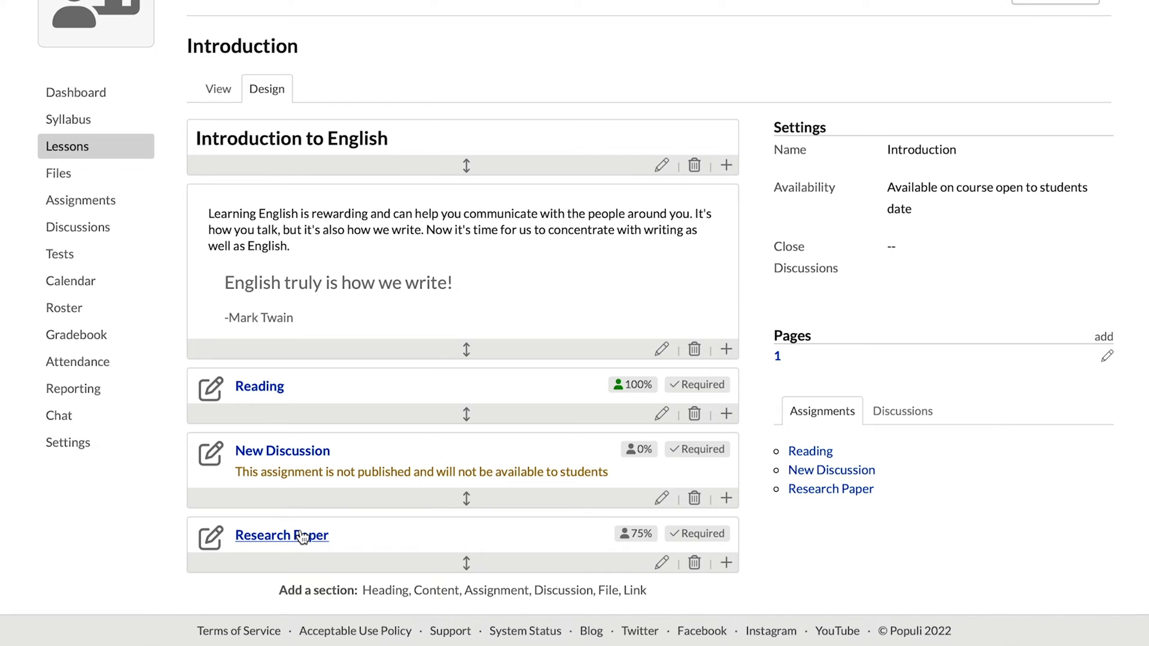
{"action": "left_click", "coordinate": [662, 352]}
{"action": "scroll", "coordinate": [644, 366], "scroll_direction": "down", "scroll_amount": 5}
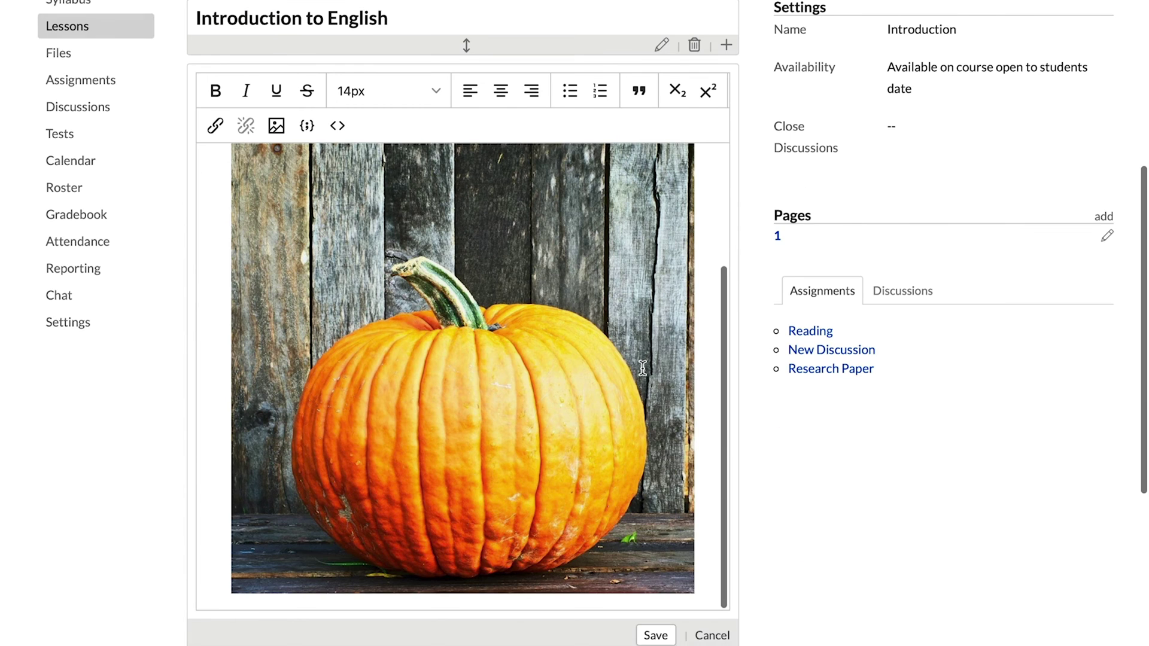
{"action": "scroll", "coordinate": [600, 321], "scroll_direction": "up", "scroll_amount": 5}
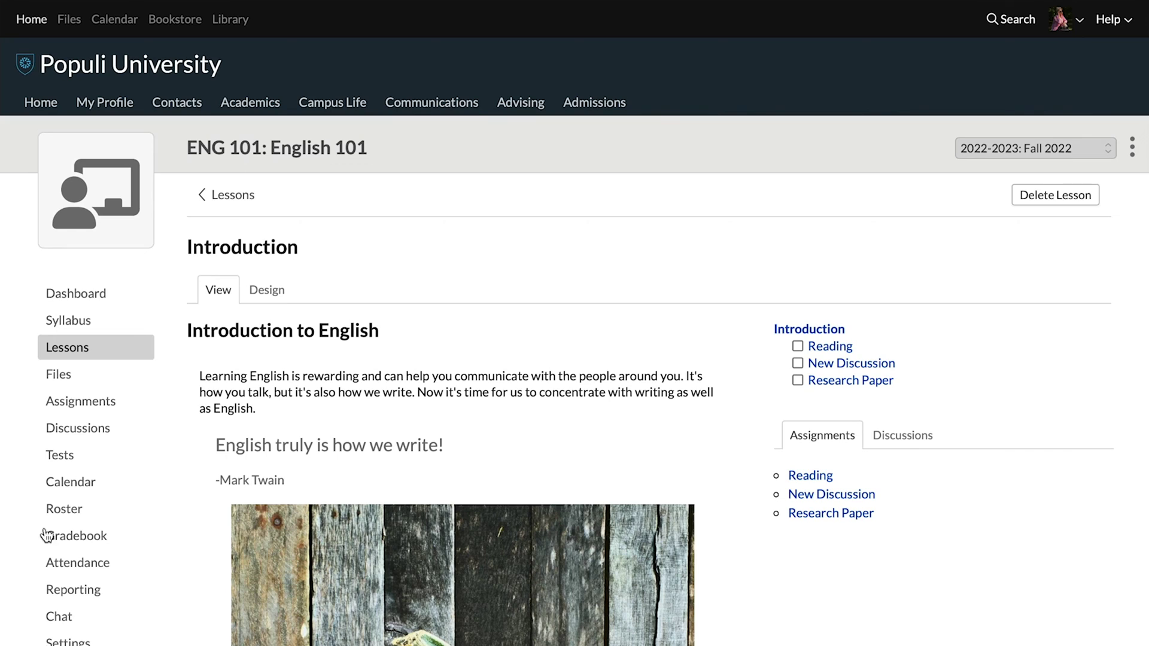
Step: View the course roster and open grade entry on the first student's Research Paper submission
{"action": "left_click", "coordinate": [58, 515]}
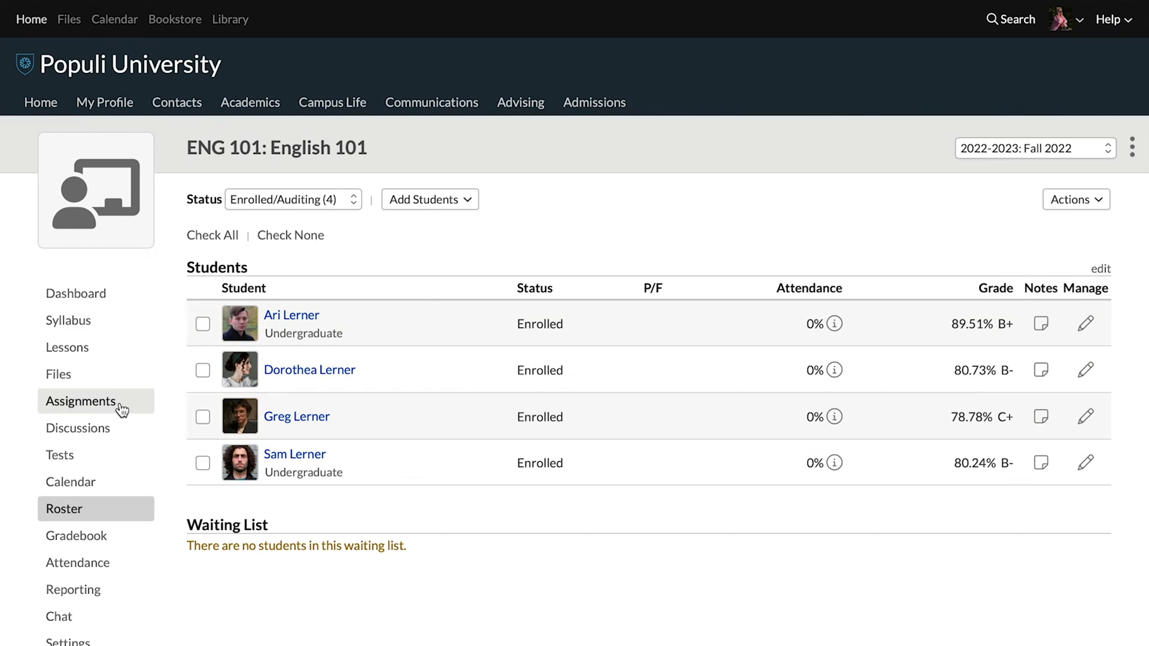
{"action": "left_click", "coordinate": [109, 410]}
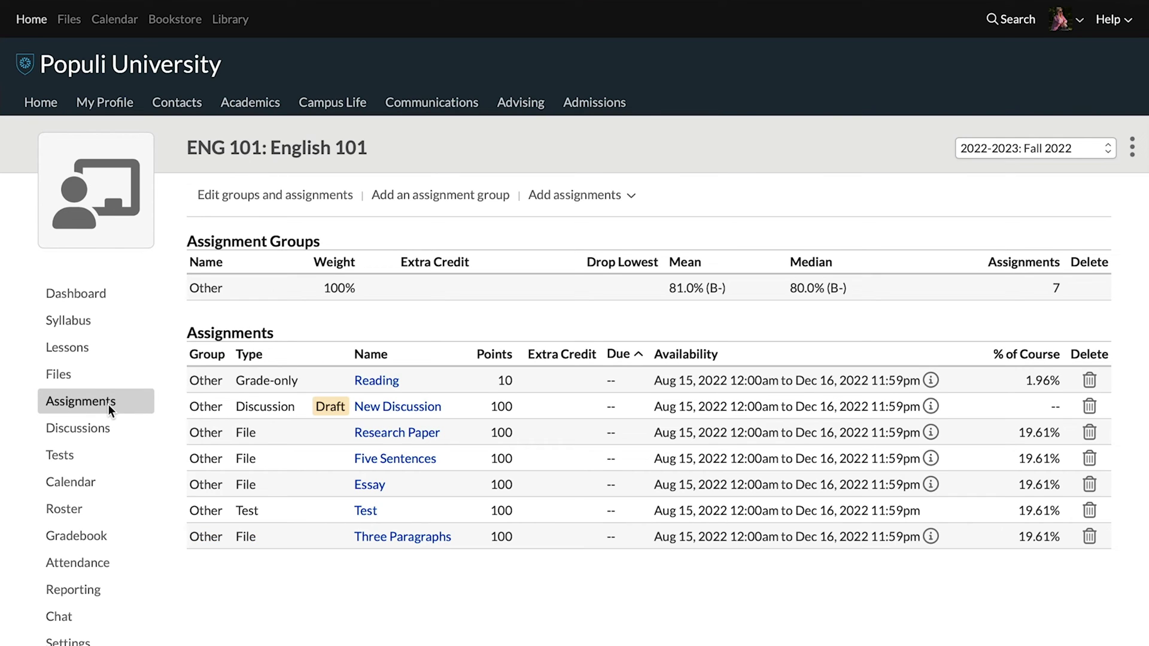
{"action": "left_click", "coordinate": [412, 433]}
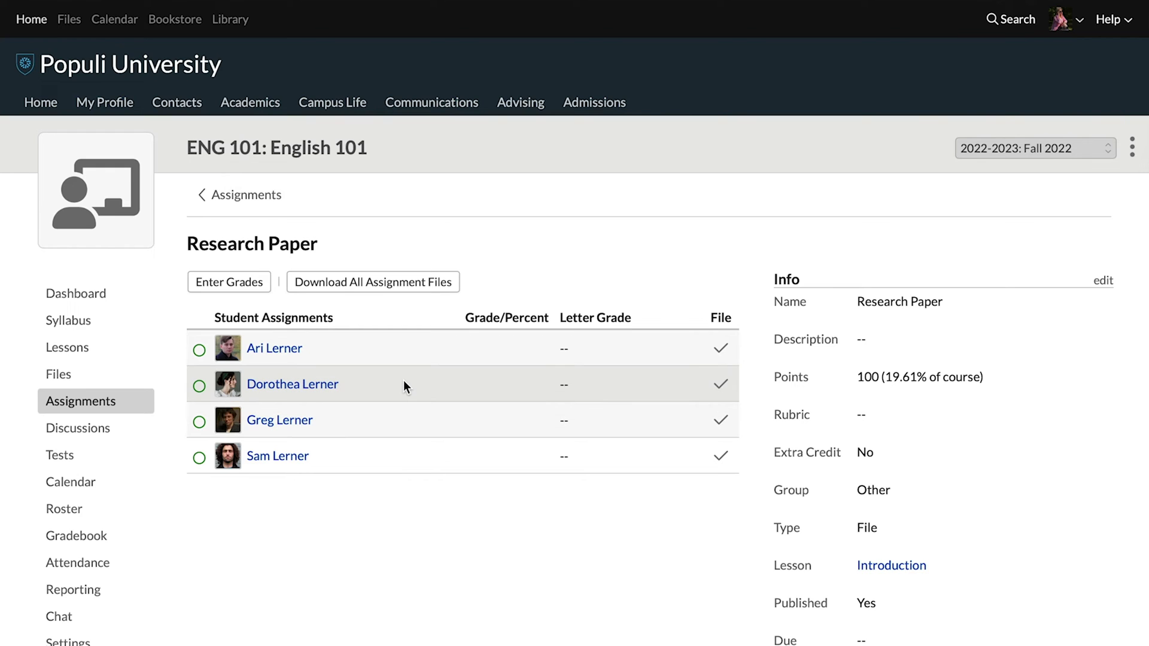
{"action": "left_click", "coordinate": [284, 353]}
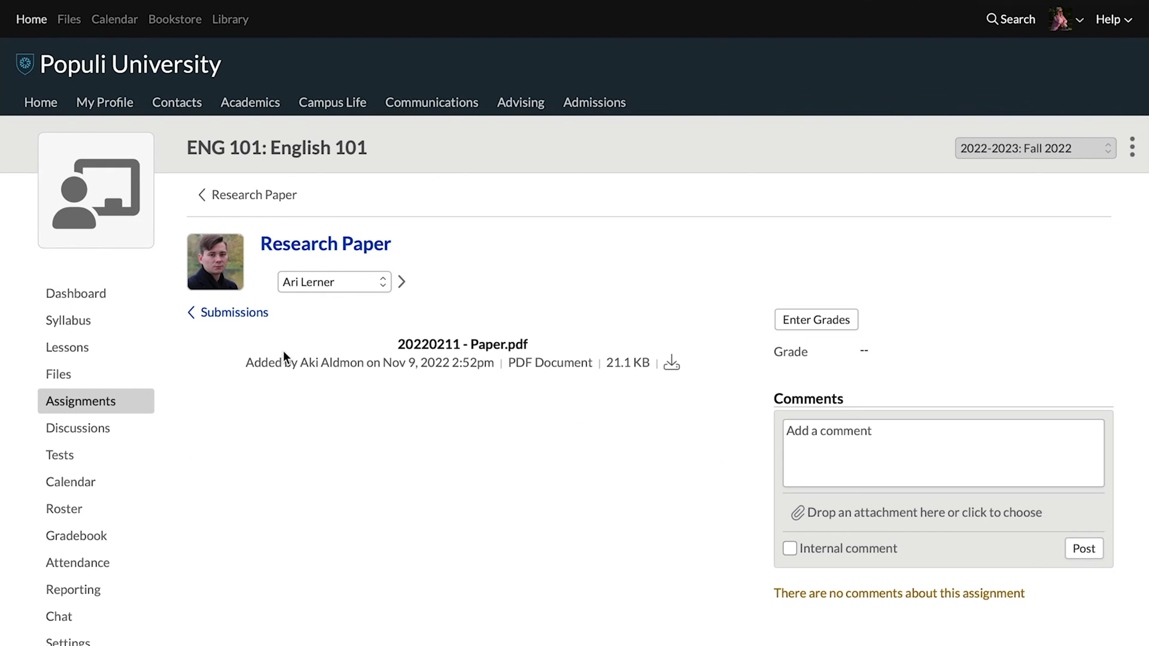
{"action": "scroll", "coordinate": [298, 362], "scroll_direction": "down", "scroll_amount": 1}
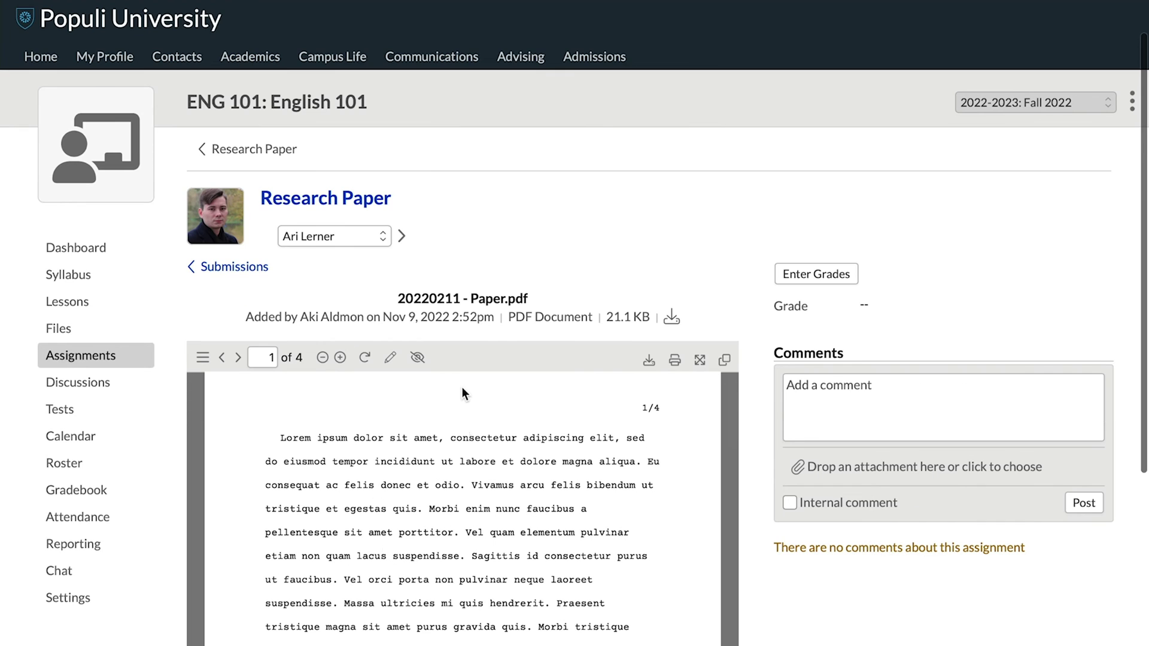
{"action": "left_click", "coordinate": [816, 275]}
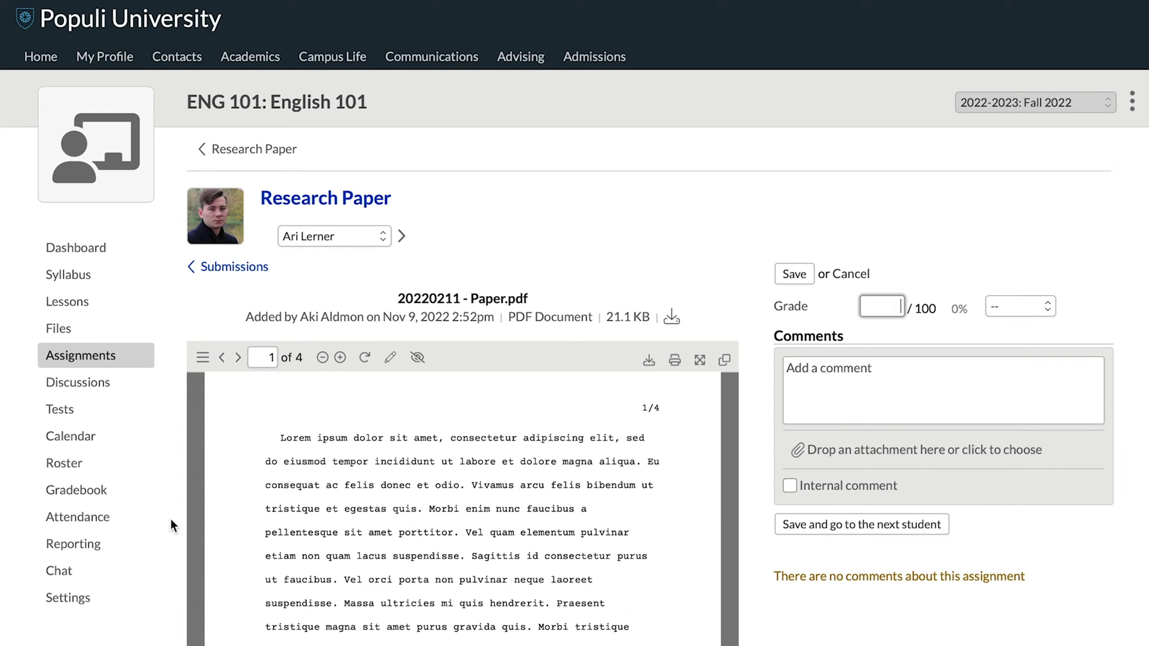
Step: Finalize the ENG 101 course and all its students from the gradebook, and reopen finalization to uncheck the second student
{"action": "left_click", "coordinate": [91, 492]}
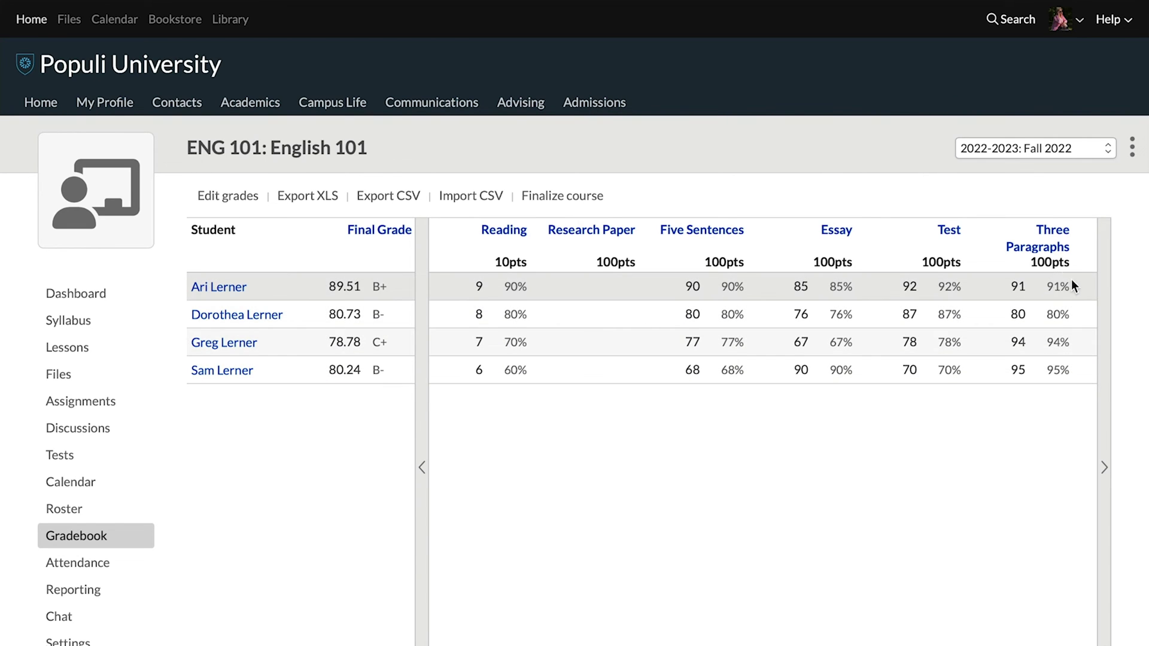
{"action": "left_click", "coordinate": [233, 196]}
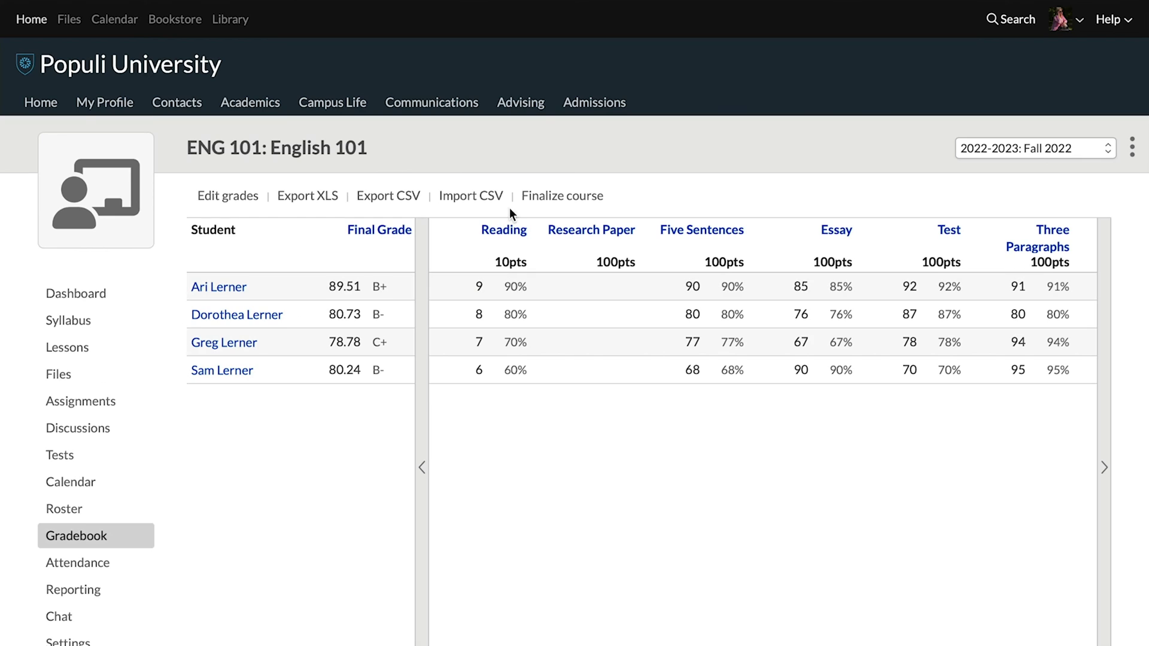
{"action": "left_click", "coordinate": [556, 195]}
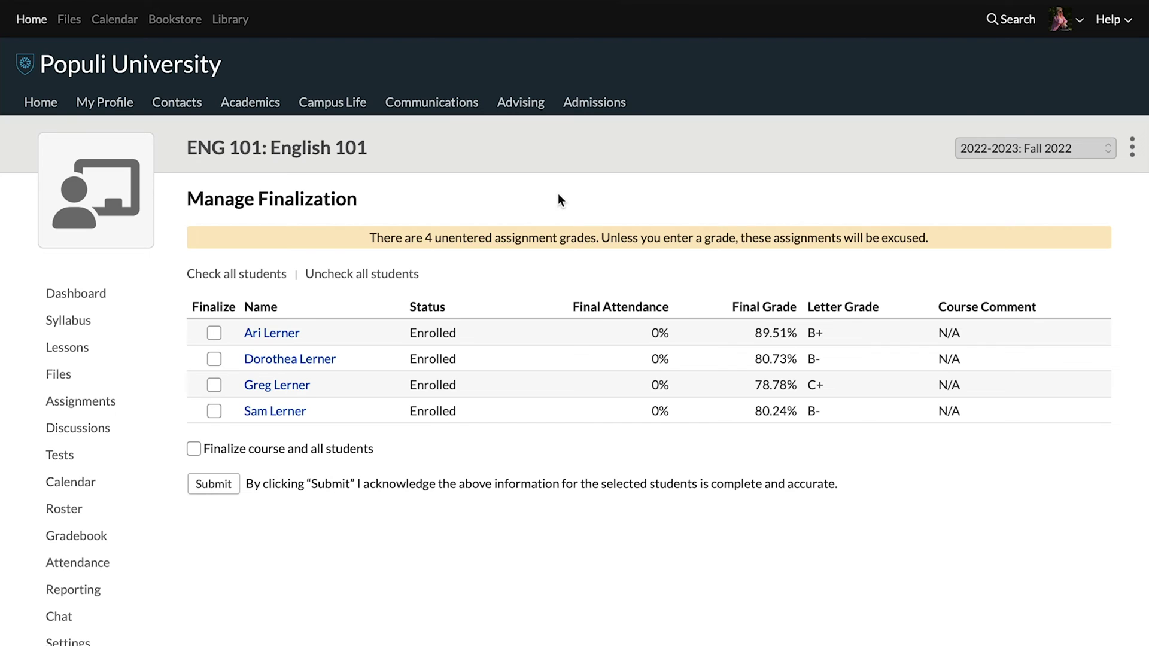
{"action": "left_click", "coordinate": [224, 452]}
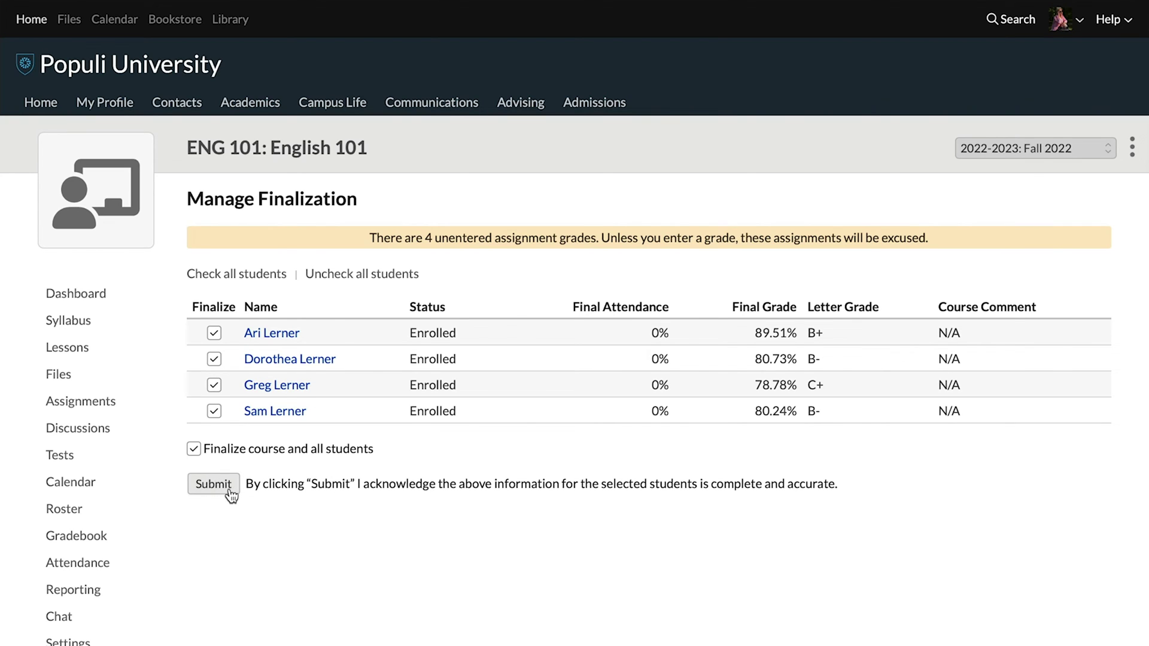
{"action": "left_click", "coordinate": [229, 493]}
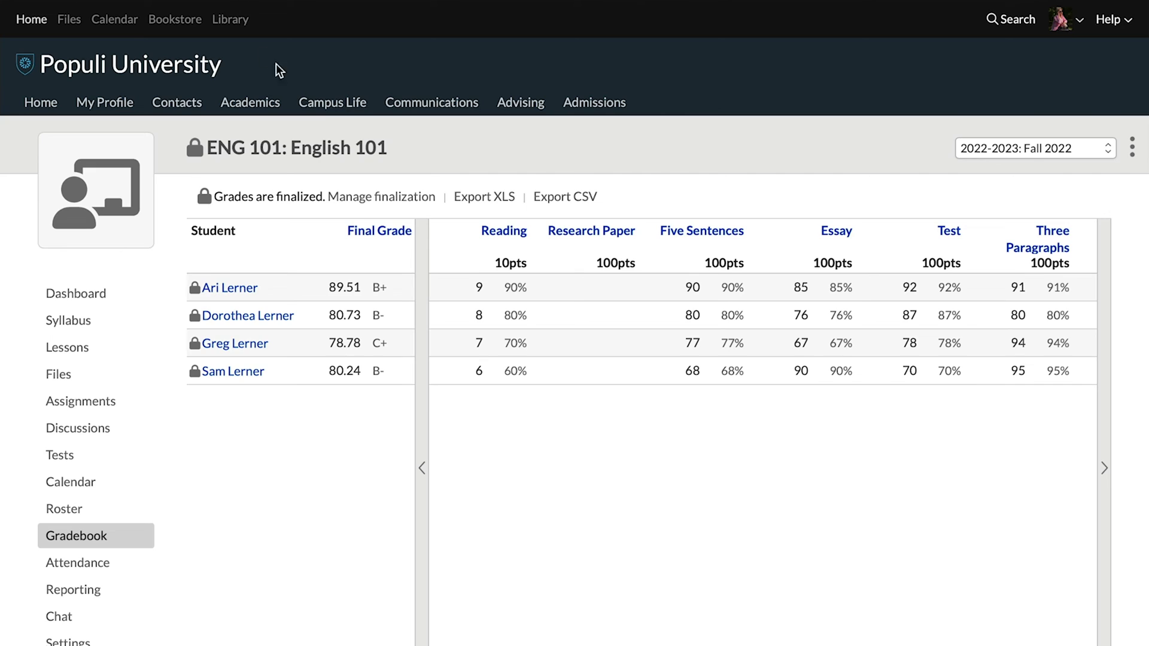
{"action": "left_click", "coordinate": [409, 198]}
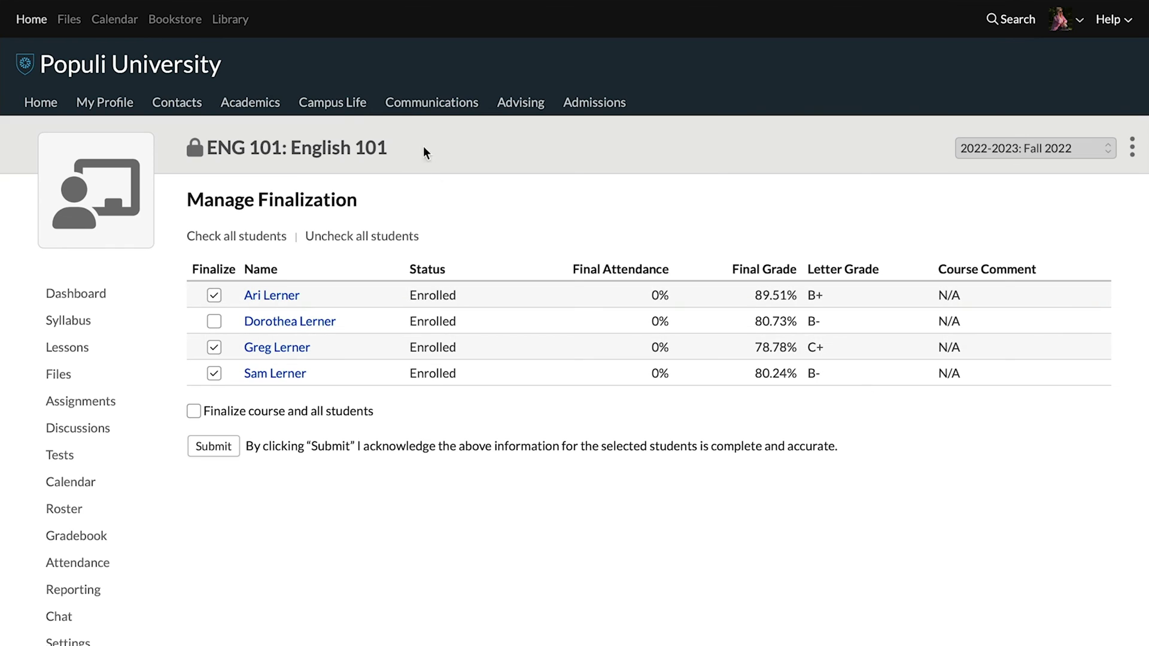
Step: View the Basic Evaluation's design and the Fall 2022 courses it can be attached to
{"action": "left_click", "coordinate": [244, 108]}
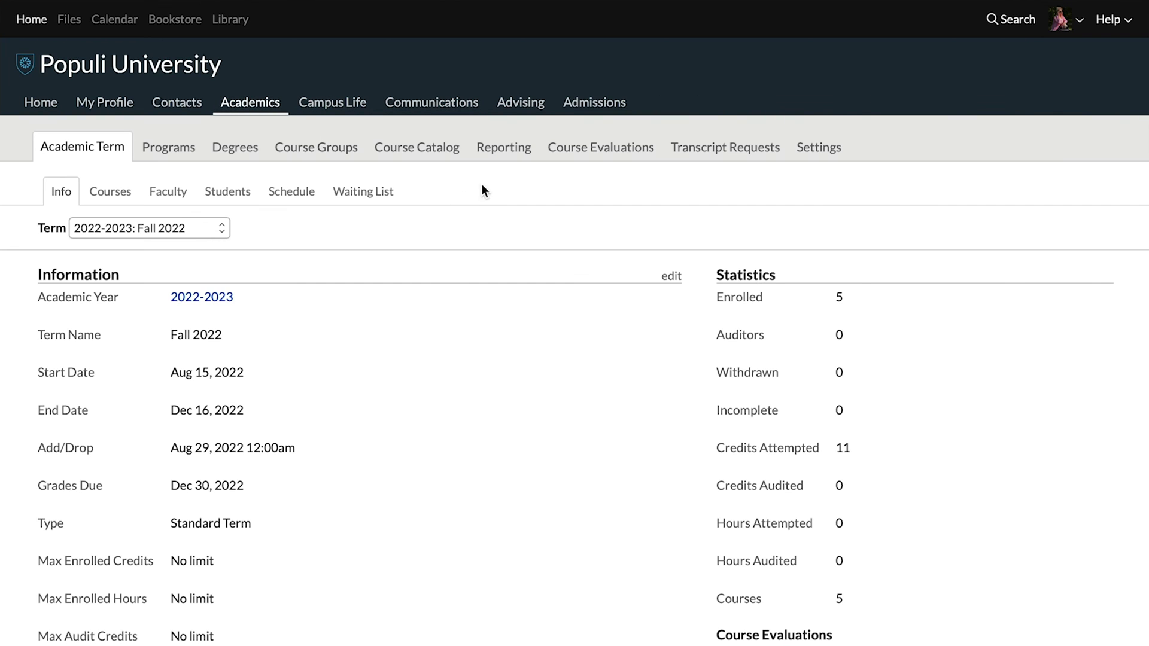
{"action": "left_click", "coordinate": [585, 151]}
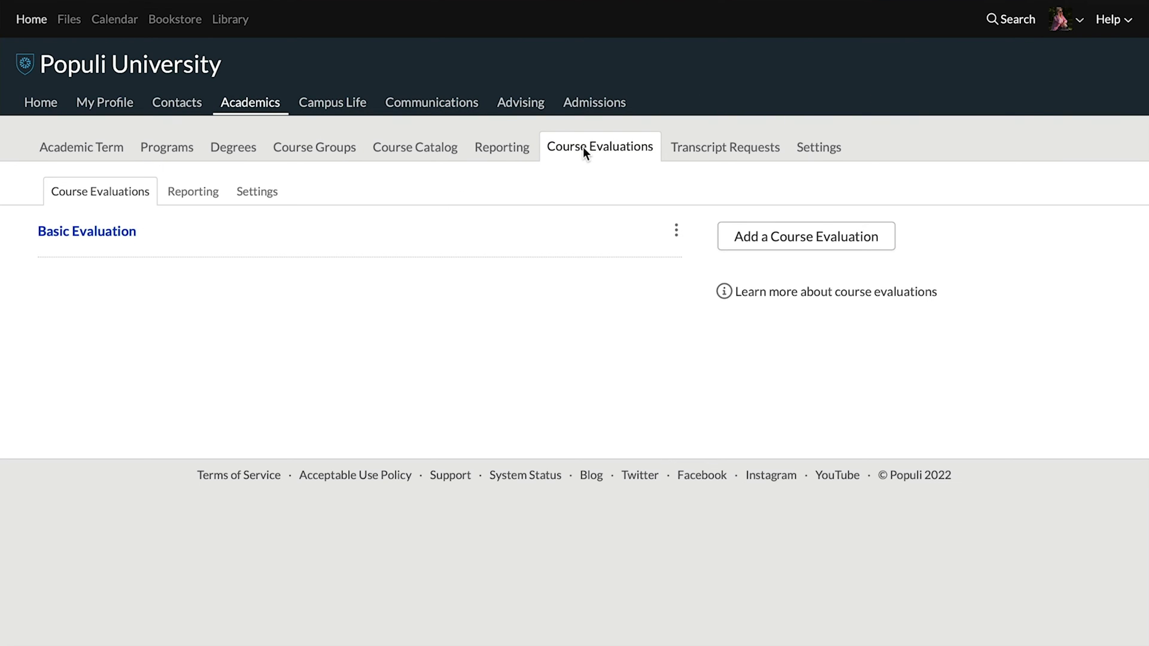
{"action": "left_click", "coordinate": [123, 239]}
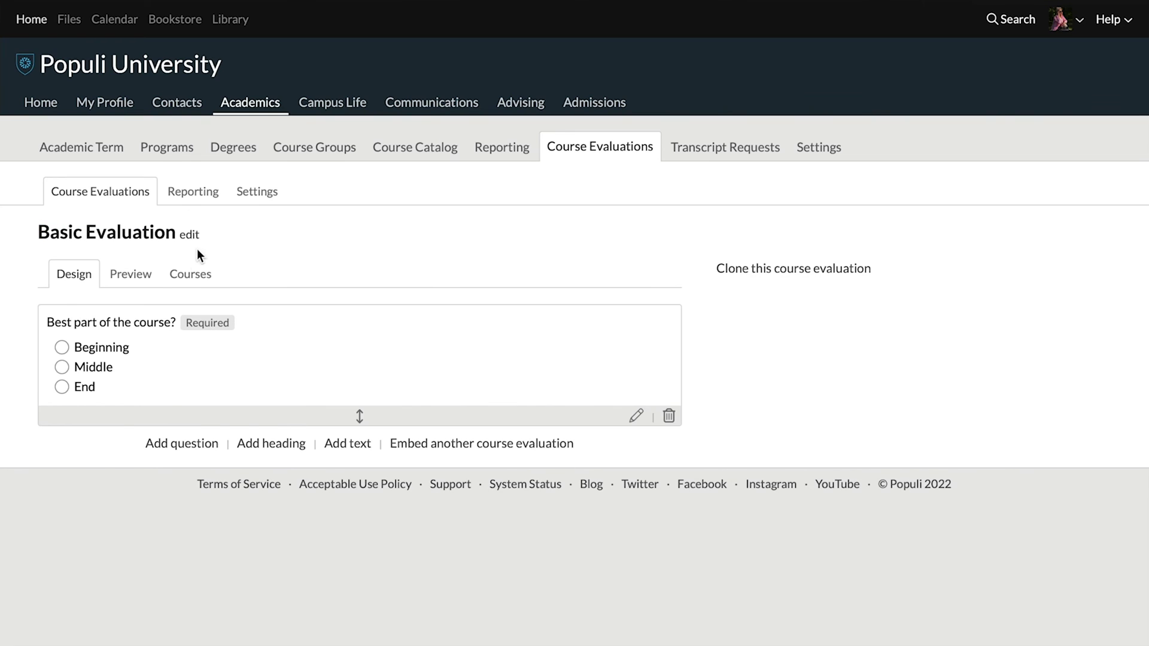
{"action": "left_click", "coordinate": [201, 279]}
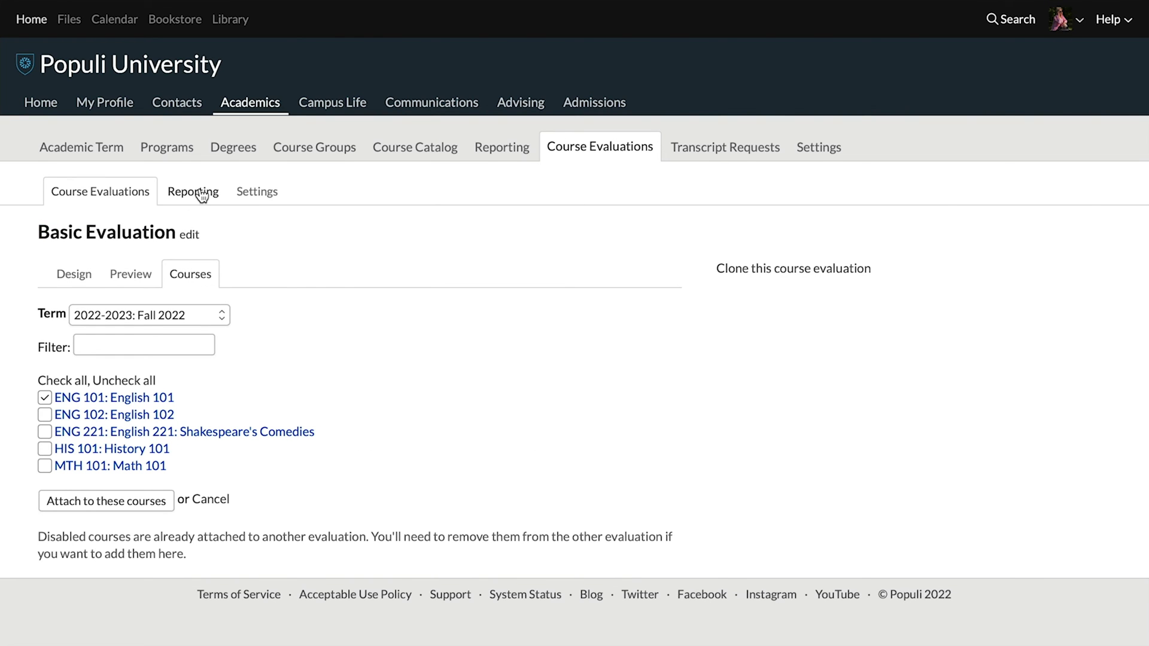
Step: Review the Fall 2022 academic term's information, including its course evaluation details
{"action": "left_click", "coordinate": [237, 110]}
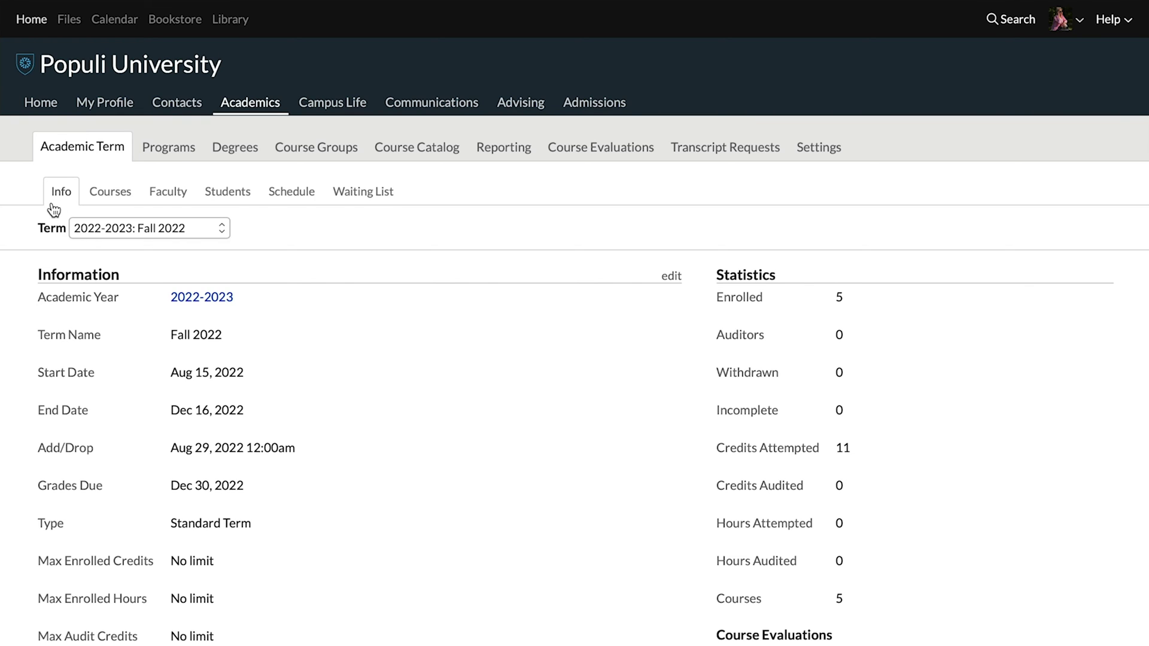
{"action": "scroll", "coordinate": [84, 211], "scroll_direction": "down", "scroll_amount": 1}
{"action": "scroll", "coordinate": [206, 242], "scroll_direction": "down", "scroll_amount": 5}
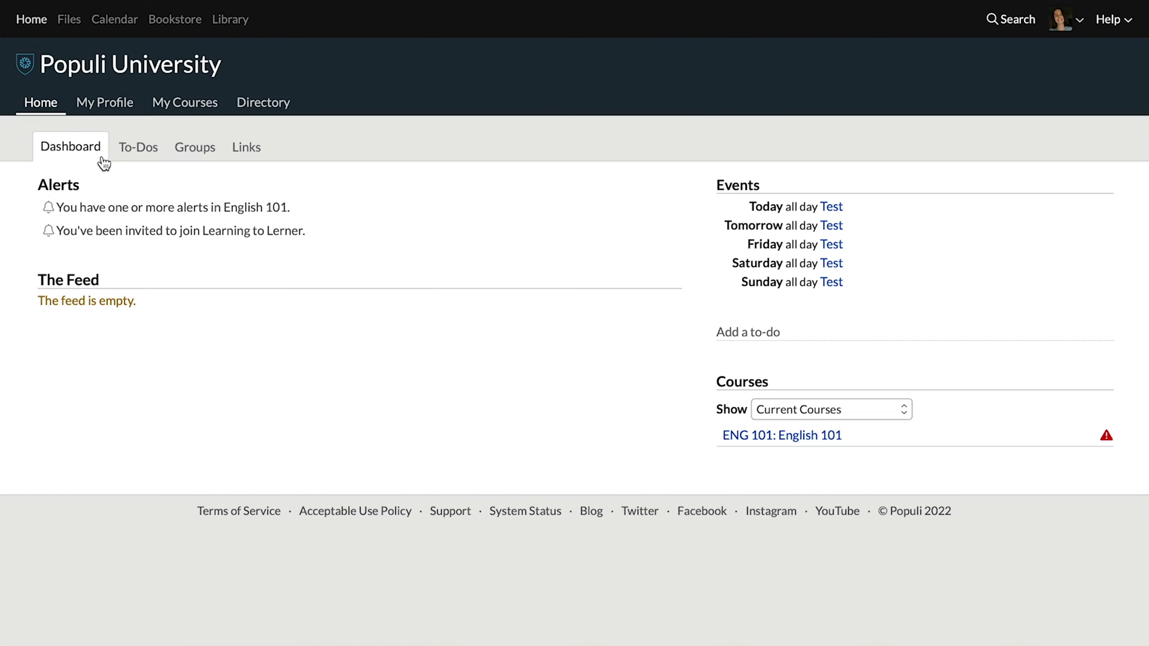
Step: From the student's account, open the ENG 101 course evaluation through the course alert about the locked grade
{"action": "left_click", "coordinate": [104, 206]}
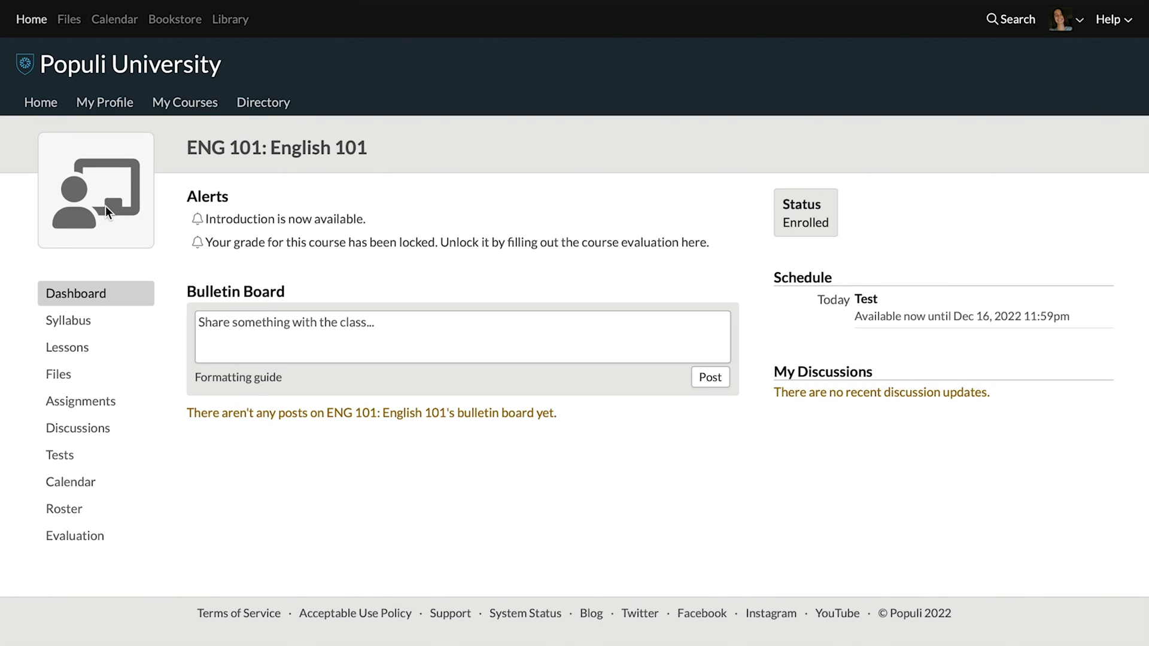
{"action": "left_click", "coordinate": [231, 248]}
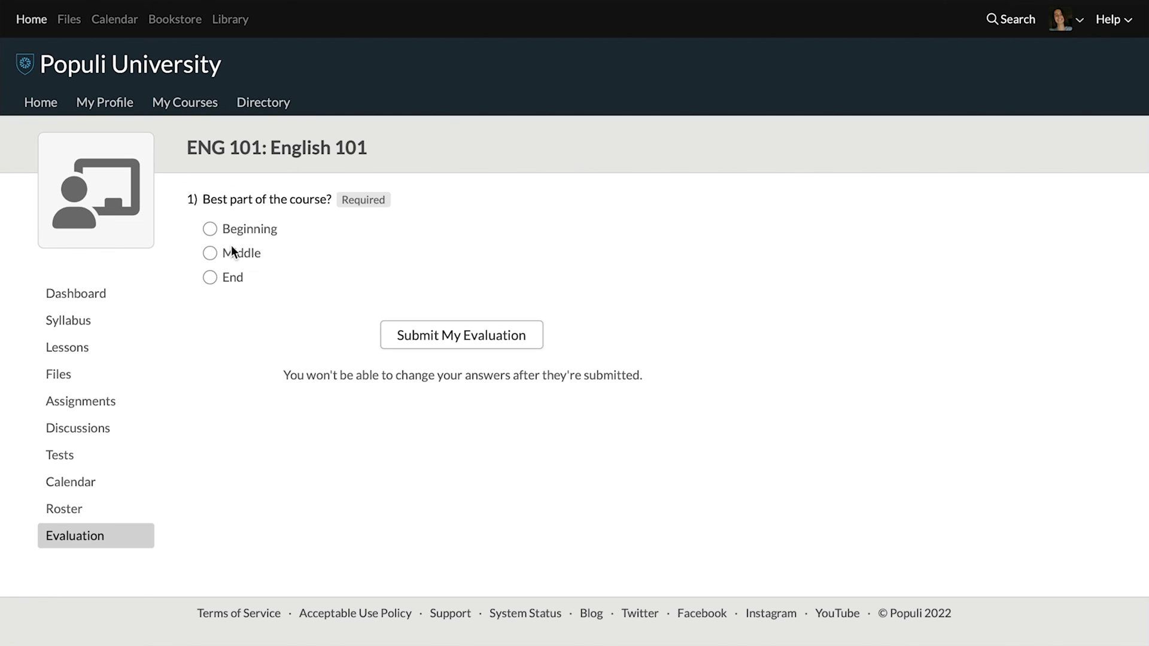